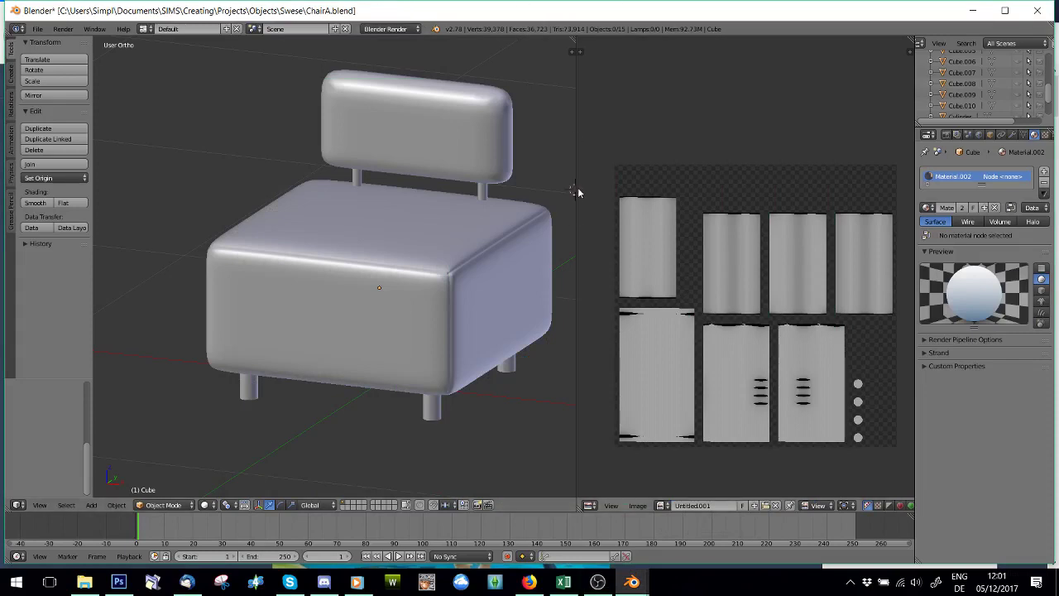
# Step: Widen the 3D viewport and add a plane mesh to the chair scene
pyautogui.moveTo(575, 188); pyautogui.dragTo(654, 187)
pyautogui.scroll(-5, 403, 278)
pyautogui.moveTo(402, 278); pyautogui.dragTo(397, 310, button='middle')
pyautogui.scroll(3, 390, 299)
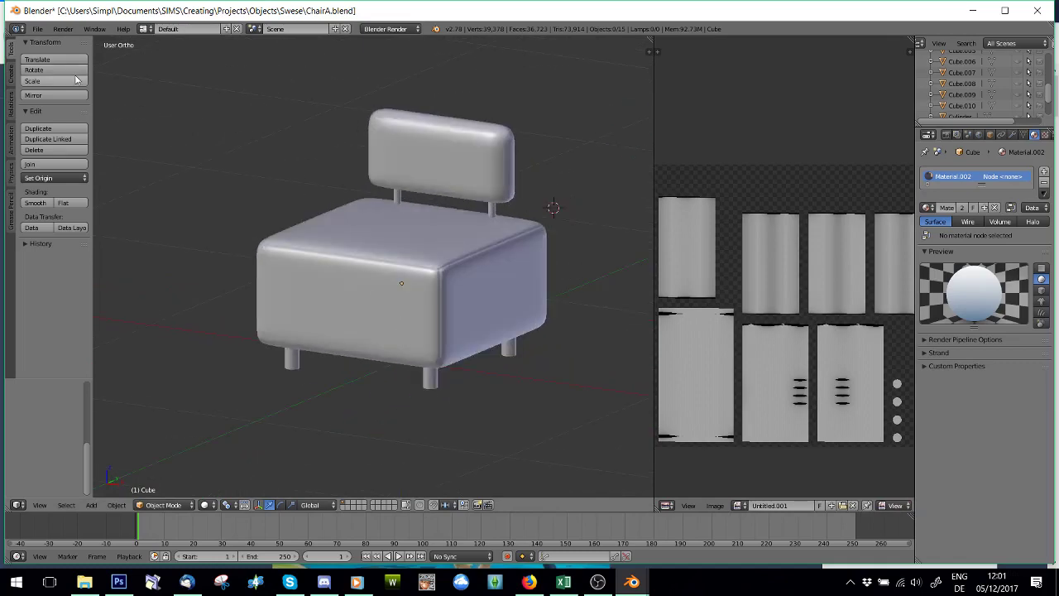
pyautogui.click(10, 77)
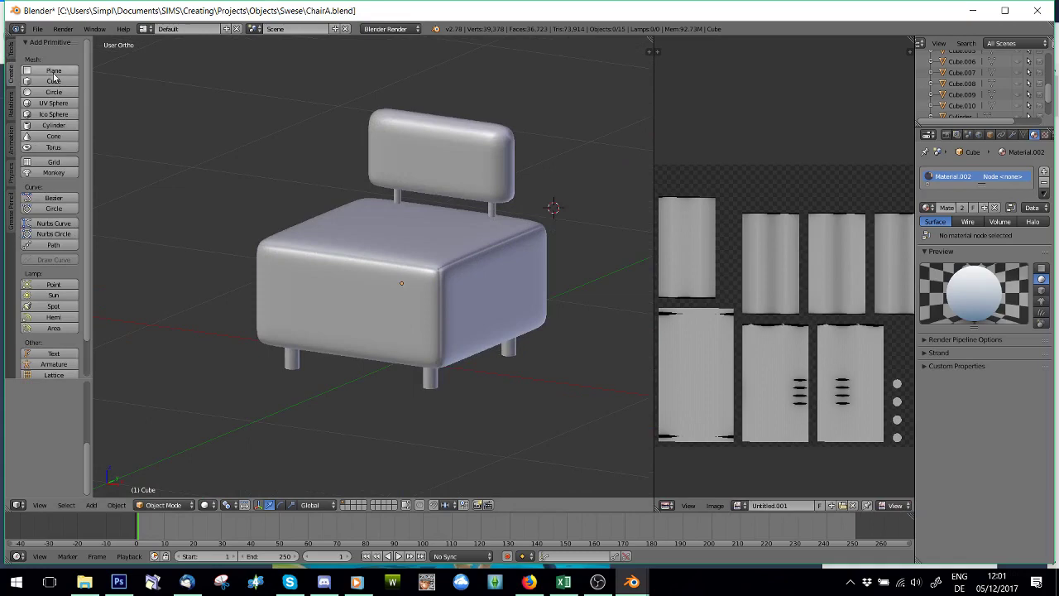
pyautogui.click(51, 72)
# Step: In front orthographic view, lower the plane along Z to the bottom of the chair's legs
pyautogui.scroll(-5, 404, 265)
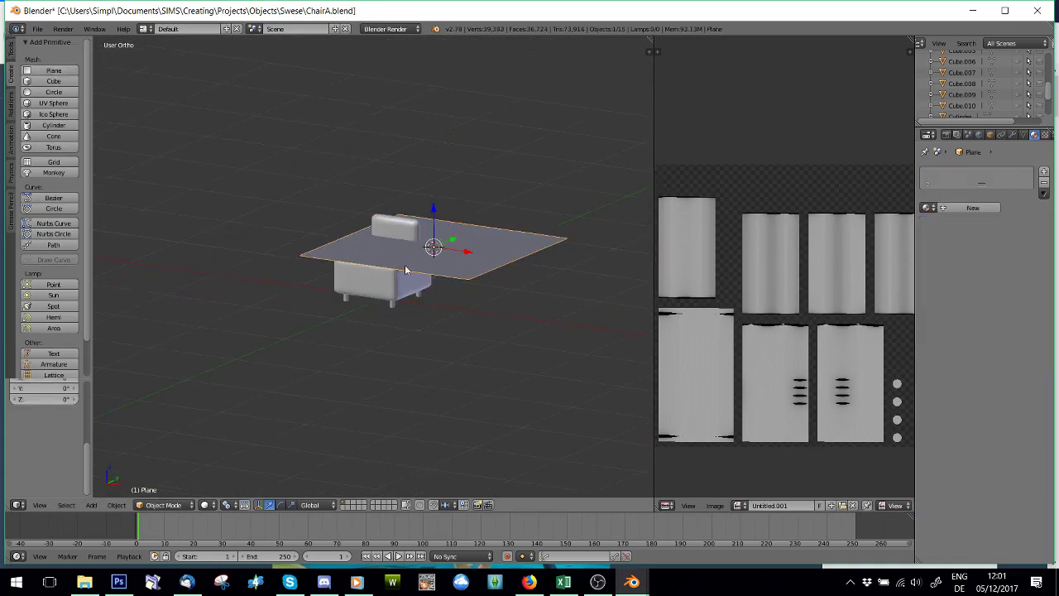
pyautogui.moveTo(405, 265); pyautogui.dragTo(462, 261, button='middle')
pyautogui.press('KP_5')
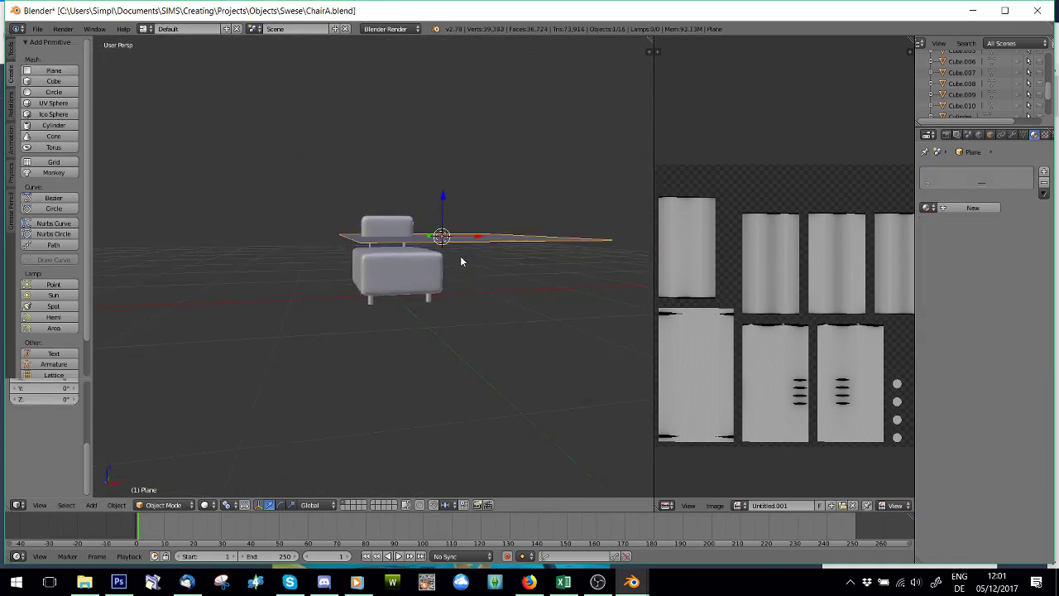
pyautogui.press('KP_5')
pyautogui.press('KP_1')
pyautogui.scroll(3, 459, 255)
pyautogui.scroll(1, 460, 259)
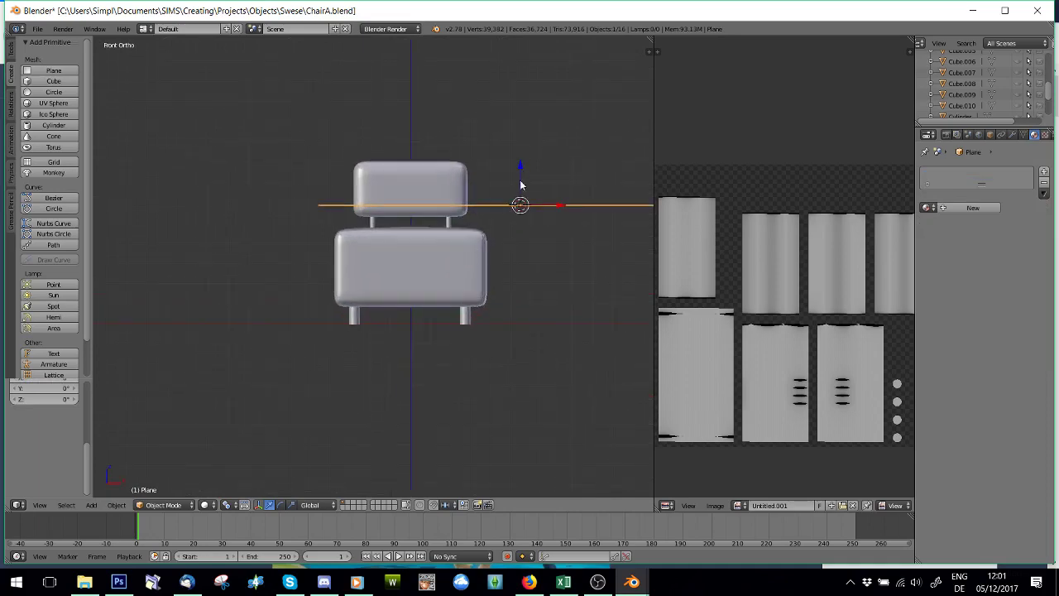
pyautogui.press('g')
pyautogui.press('z')
pyautogui.moveTo(499, 288); pyautogui.dragTo(499, 289)
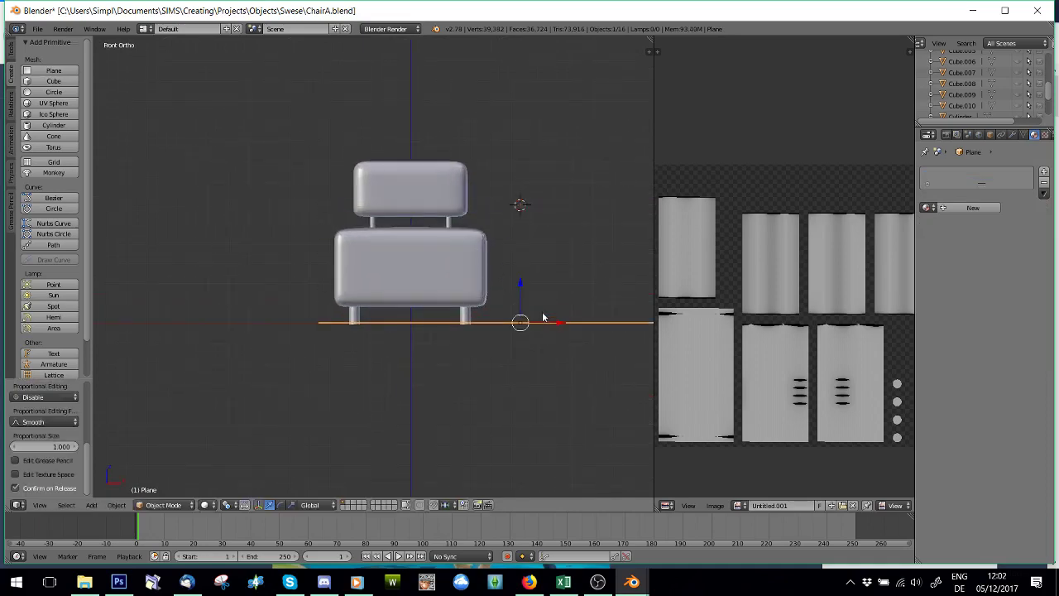
# Step: Centre the plane beneath the chair along X and Y, checking the alignment in top view
pyautogui.moveTo(558, 322); pyautogui.dragTo(457, 316)
pyautogui.click(433, 316)
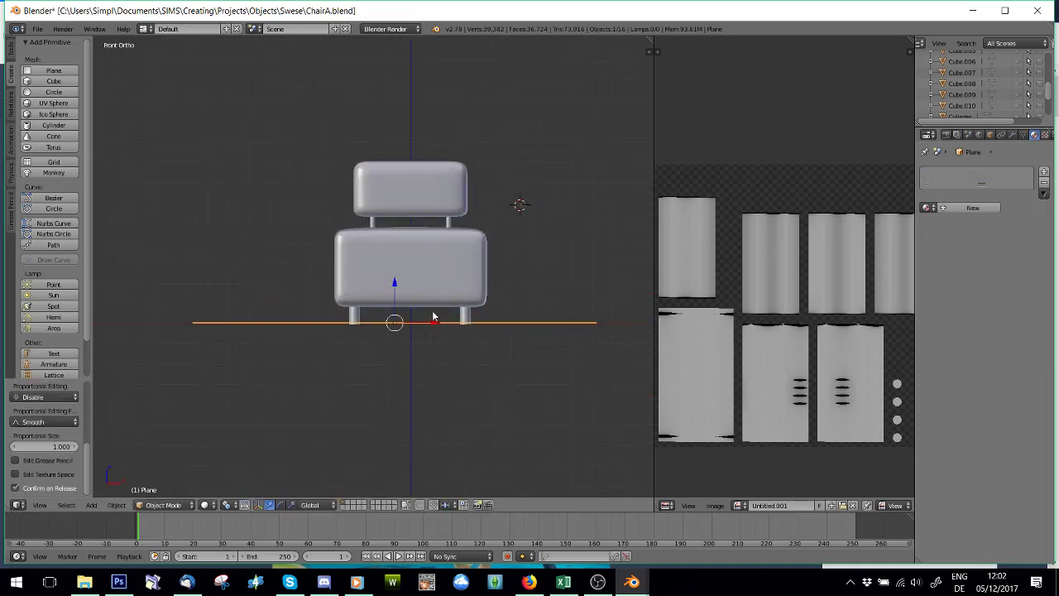
pyautogui.moveTo(445, 316); pyautogui.dragTo(449, 415, button='middle')
pyautogui.scroll(-5, 401, 330)
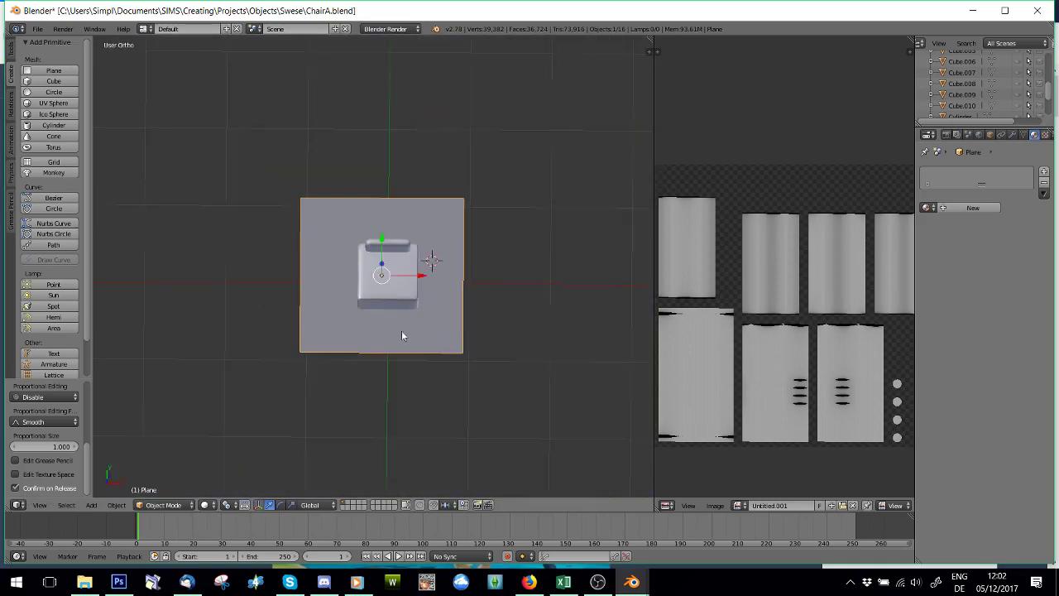
pyautogui.scroll(3, 408, 269)
pyautogui.moveTo(408, 269); pyautogui.dragTo(407, 297, button='middle')
pyautogui.press('KP_7')
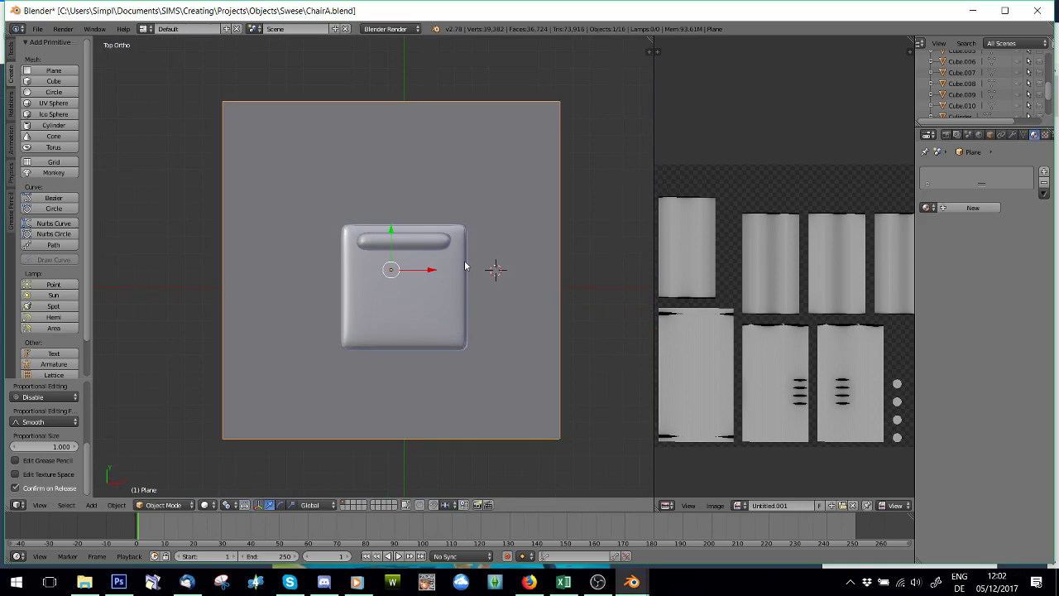
pyautogui.moveTo(426, 270); pyautogui.dragTo(433, 270)
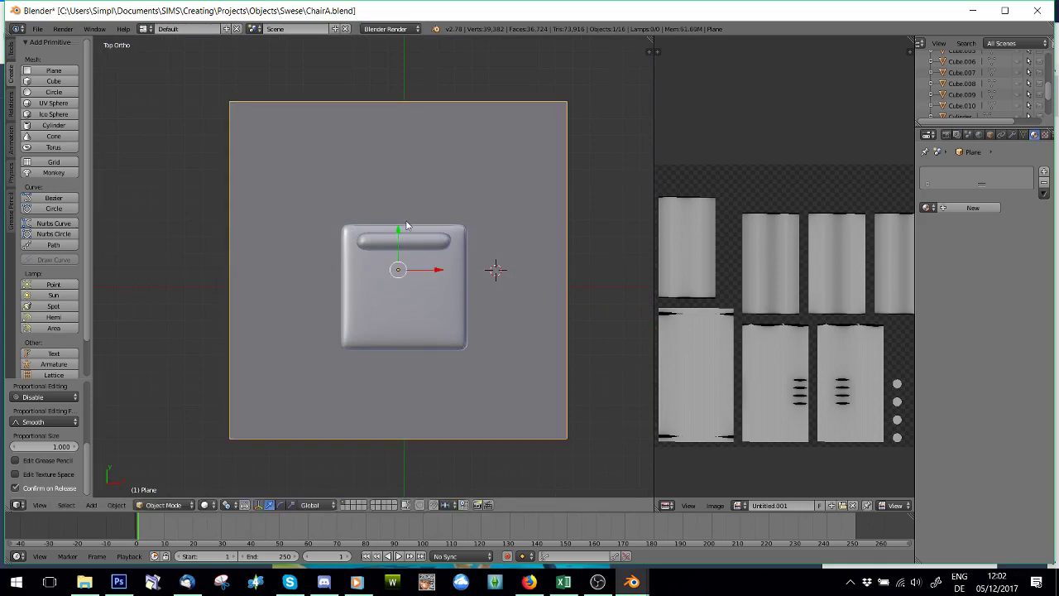
pyautogui.moveTo(398, 232); pyautogui.dragTo(403, 252)
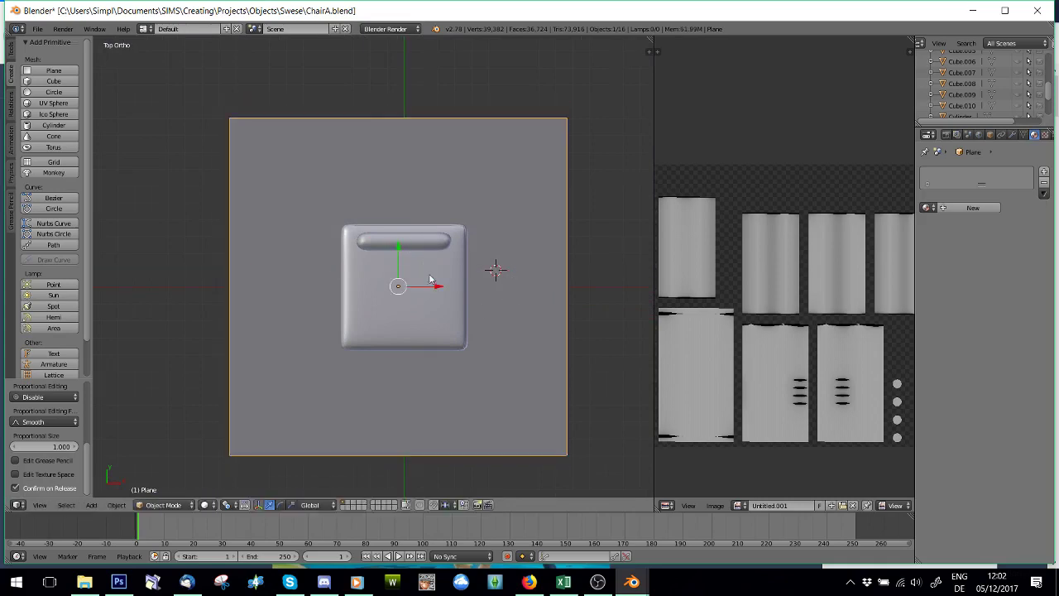
# Step: Switch the plane to Edit Mode and unwrap its face
pyautogui.click(163, 504)
pyautogui.click(166, 481)
pyautogui.moveTo(277, 399); pyautogui.dragTo(271, 357, button='middle')
pyautogui.press('u')
pyautogui.click(271, 357)
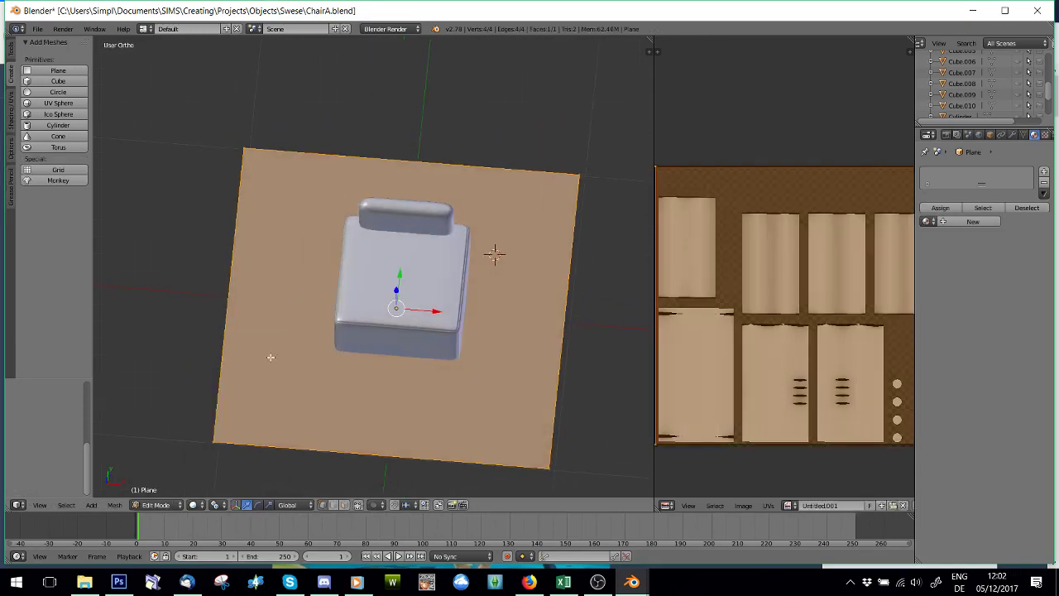
# Step: Enlarge the UV editor and turn off the selection sync between UVs and mesh
pyautogui.moveTo(654, 306); pyautogui.dragTo(408, 302)
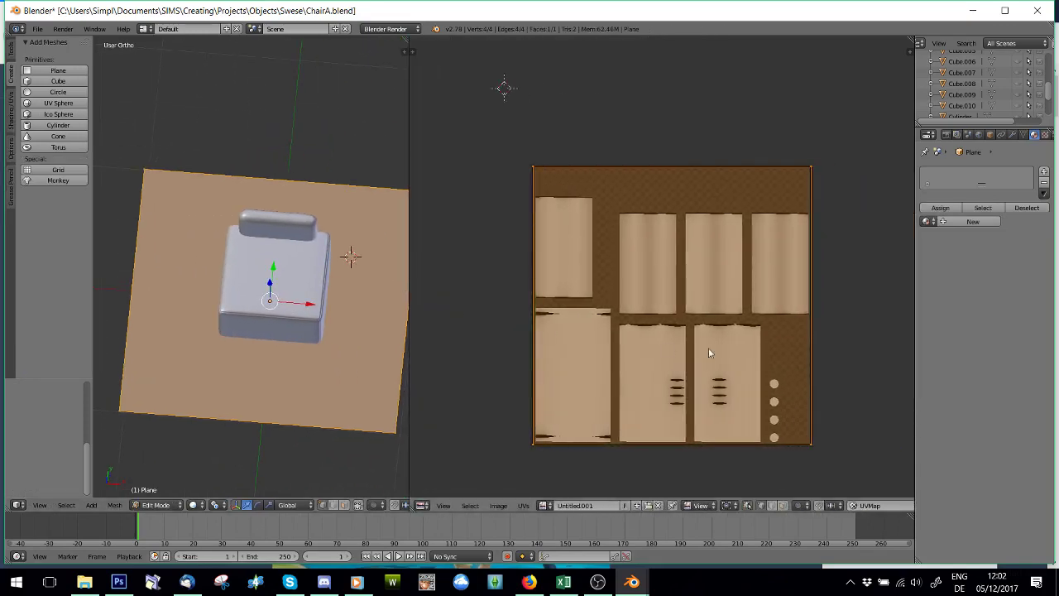
pyautogui.scroll(-3, 709, 351)
pyautogui.scroll(3, 710, 352)
pyautogui.click(747, 505)
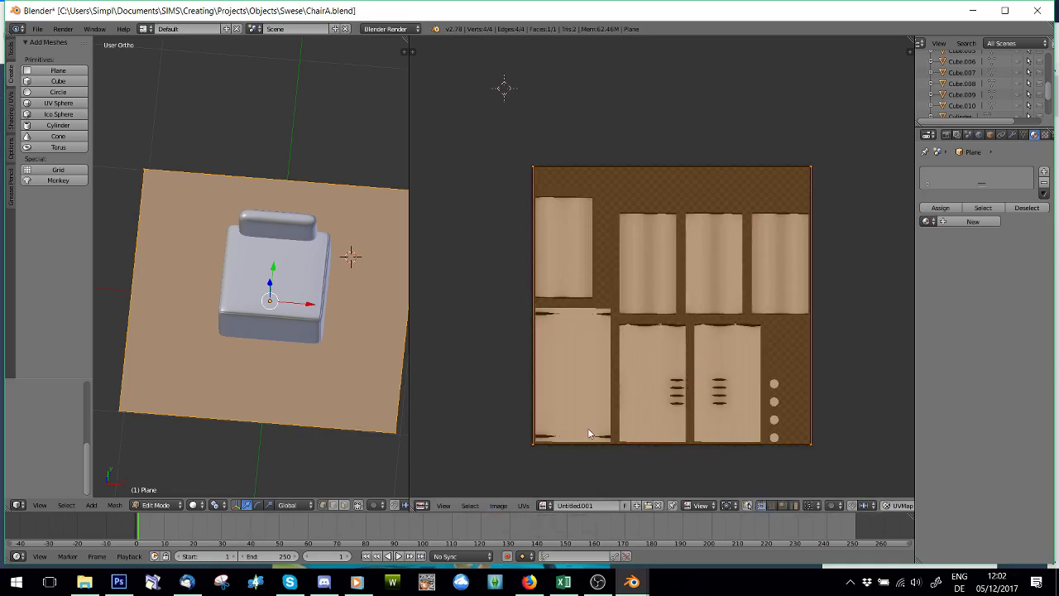
# Step: Open the image Shadow.dds from the General Images folder in the UV editor
pyautogui.click(498, 505)
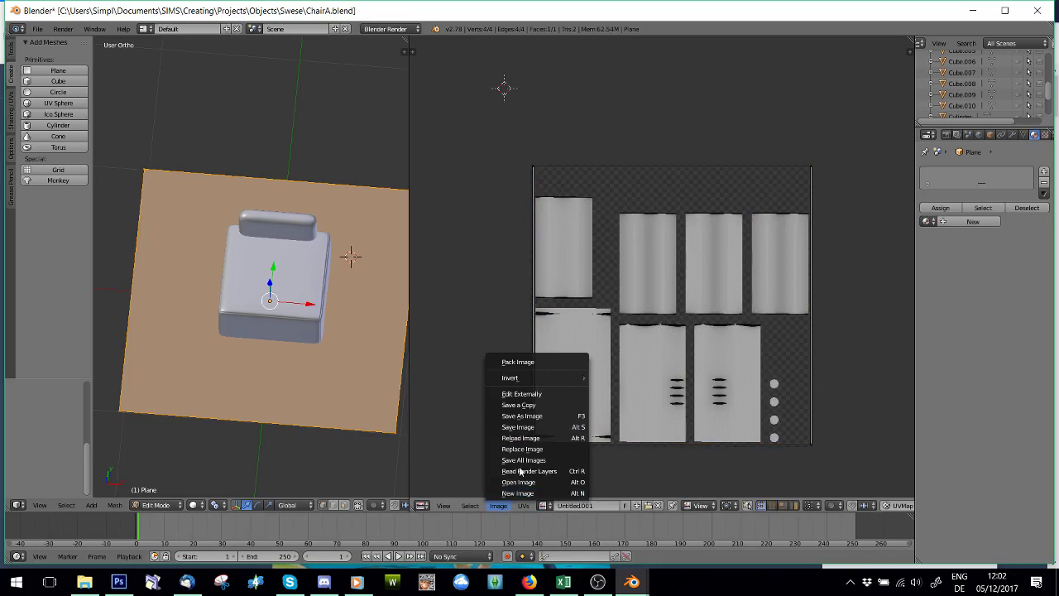
pyautogui.click(519, 481)
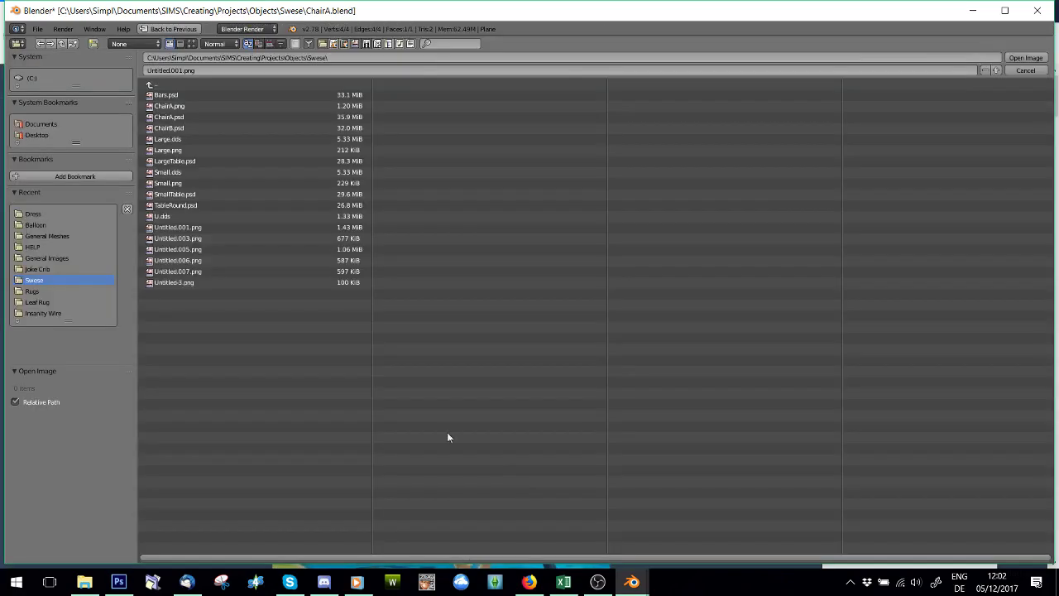
pyautogui.click(52, 256)
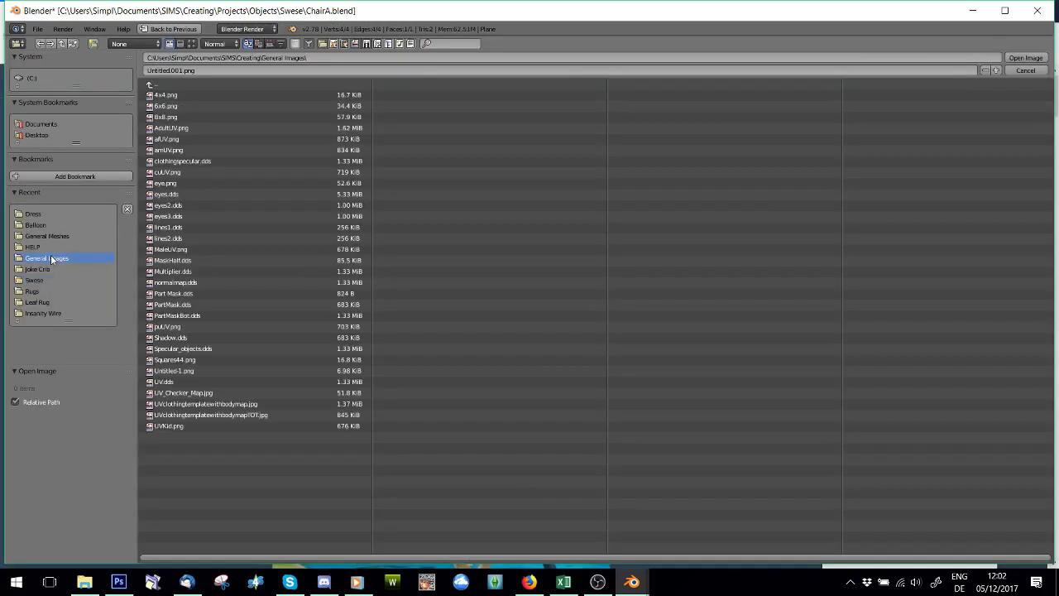
pyautogui.doubleClick(219, 338)
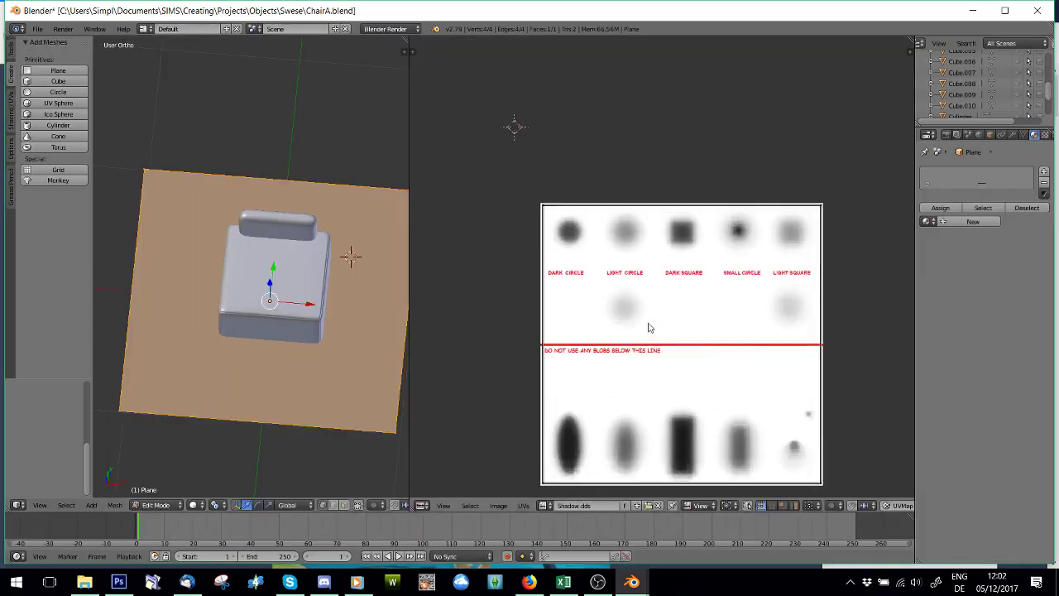
pyautogui.scroll(1, 649, 328)
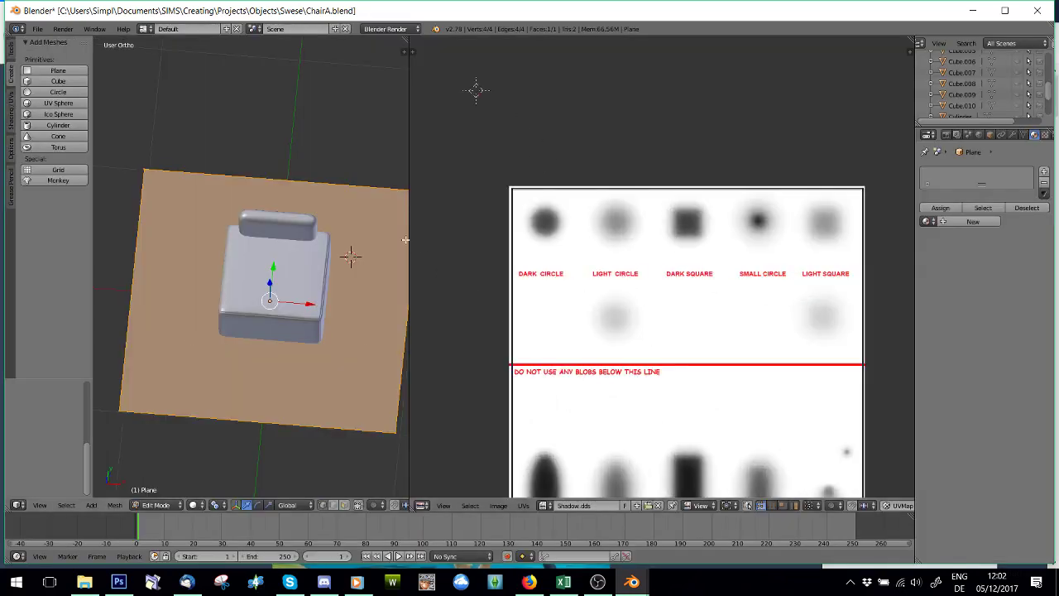
# Step: Widen the 3D viewport again and set its shading to Texture to preview the shadow image on the plane
pyautogui.moveTo(408, 239); pyautogui.dragTo(515, 239)
pyautogui.click(192, 505)
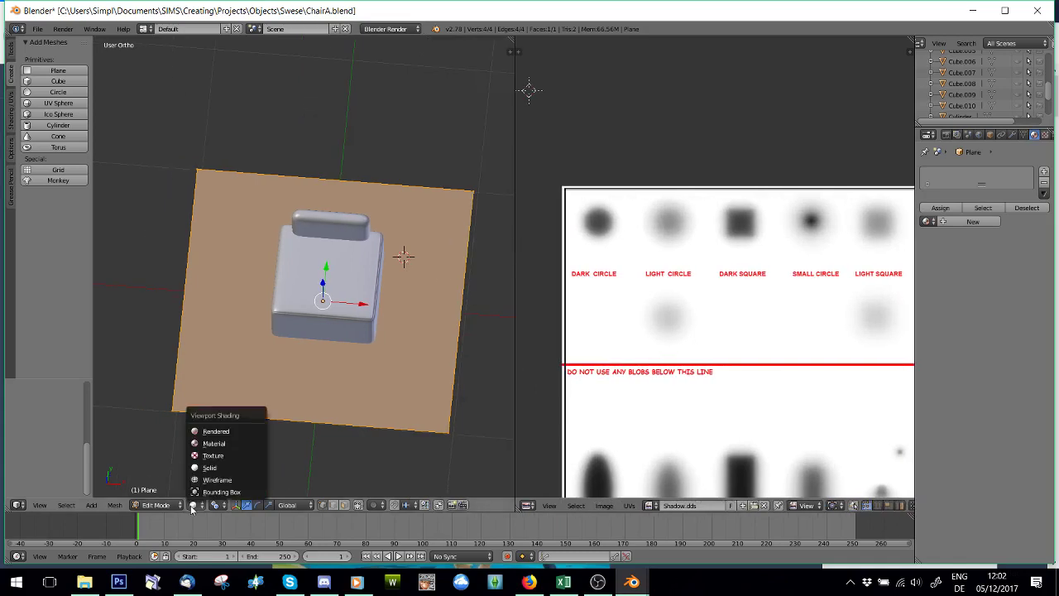
pyautogui.click(214, 459)
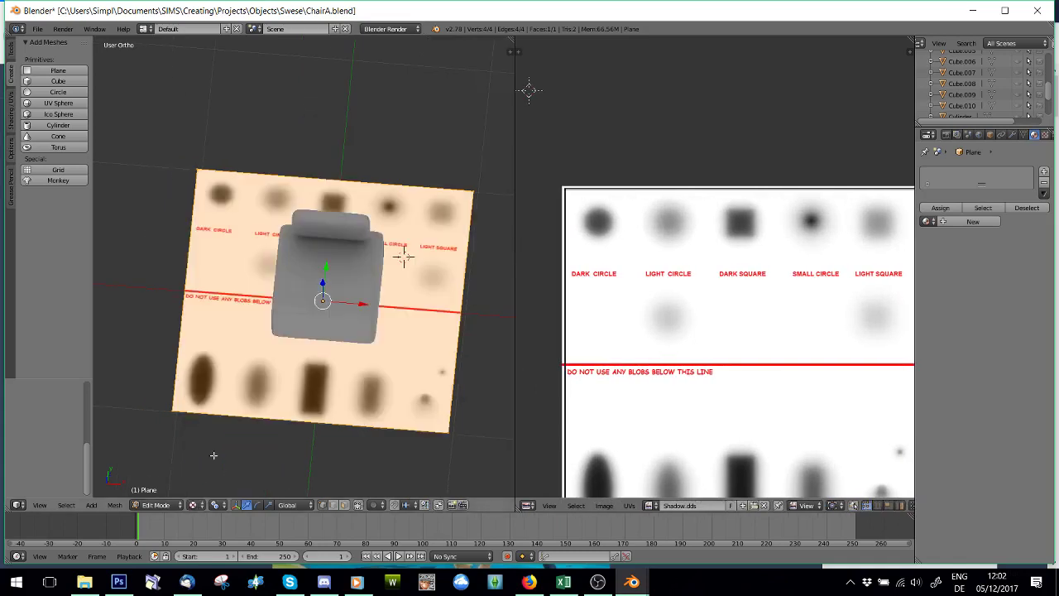
pyautogui.scroll(2, 309, 219)
pyautogui.moveTo(310, 220)
pyautogui.mouseDown(button='middle')
pyautogui.moveTo(317, 314)
pyautogui.moveTo(313, 278)
pyautogui.moveTo(325, 280)
pyautogui.mouseUp(button='middle')
pyautogui.scroll(-3, 325, 280)
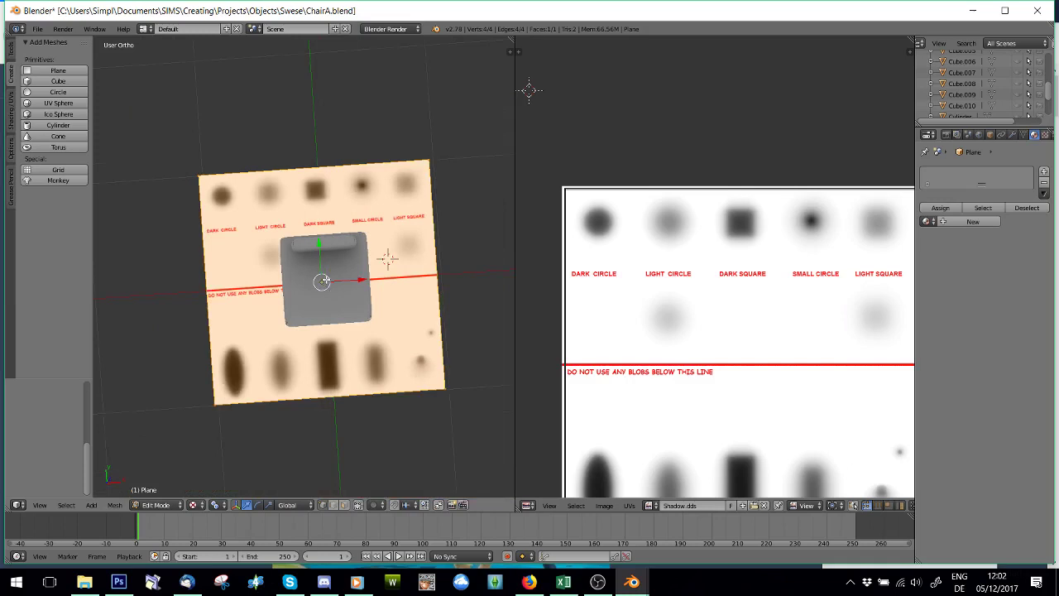
pyautogui.scroll(2, 330, 281)
pyautogui.scroll(-2, 728, 381)
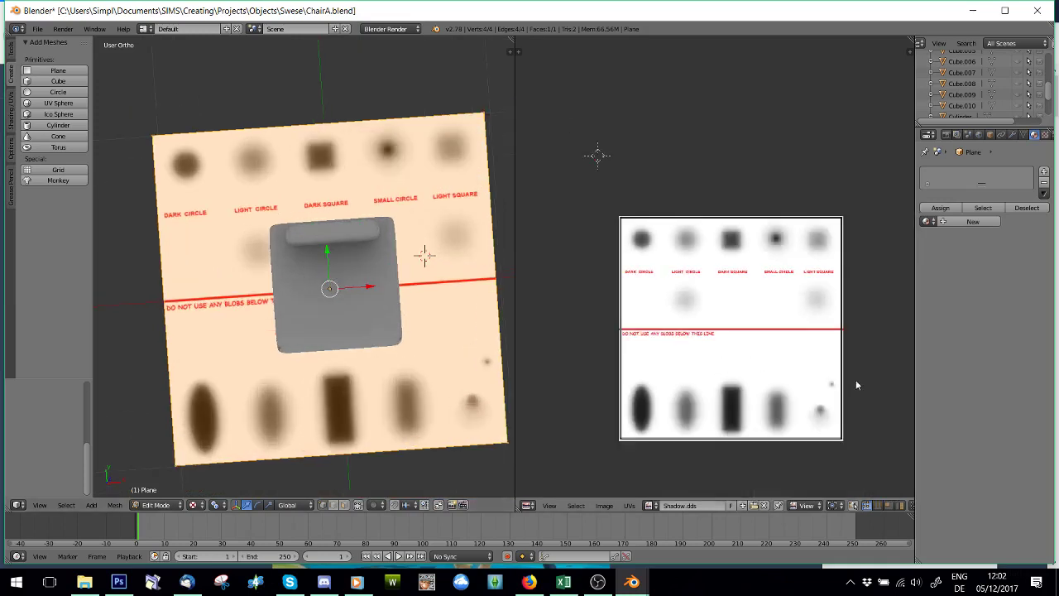
# Step: Select all of the plane's UVs and scale them down to a little under a quarter of their size
pyautogui.scroll(1, 876, 378)
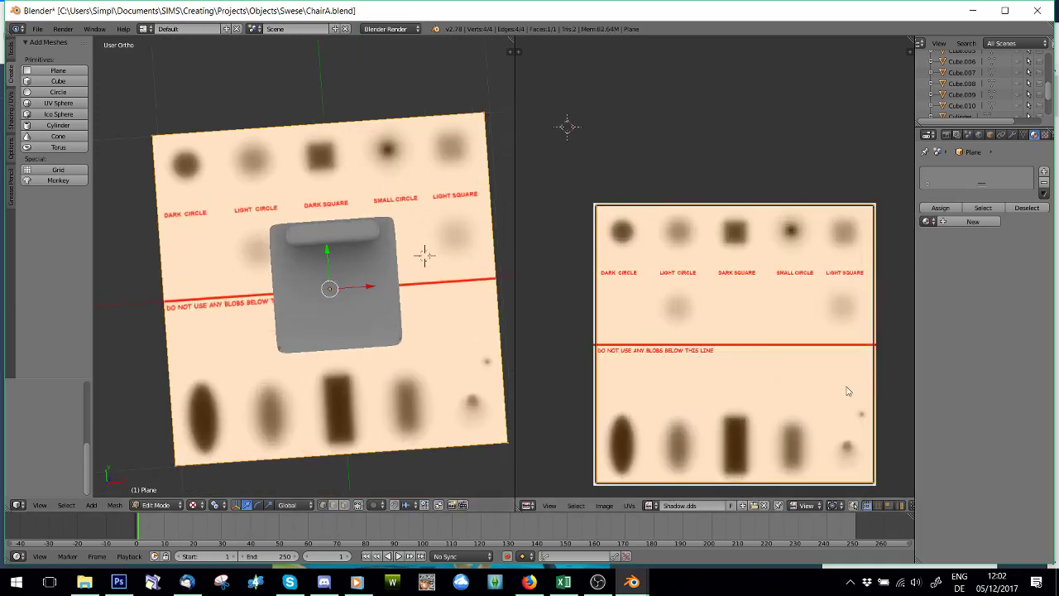
pyautogui.moveTo(865, 397); pyautogui.dragTo(807, 347, button='middle')
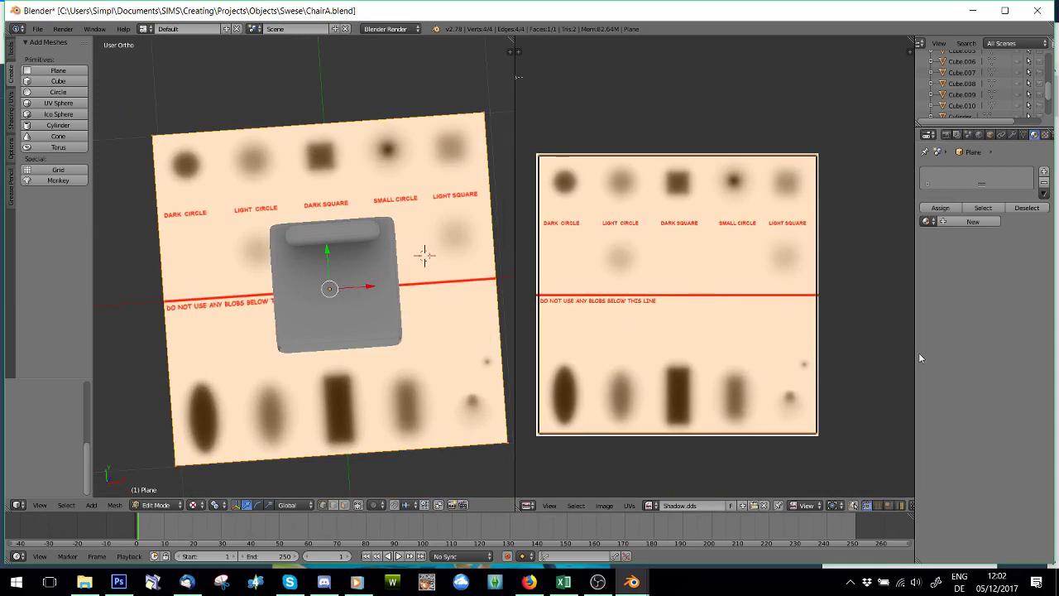
pyautogui.press('s')
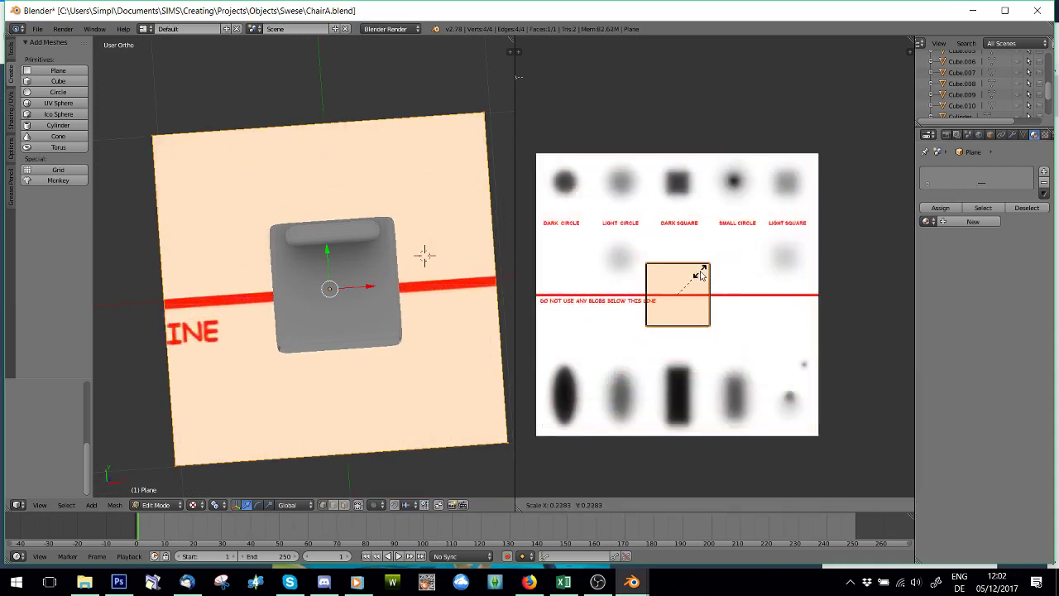
pyautogui.click(702, 283)
pyautogui.scroll(2, 703, 288)
pyautogui.moveTo(686, 252); pyautogui.dragTo(687, 372, button='middle')
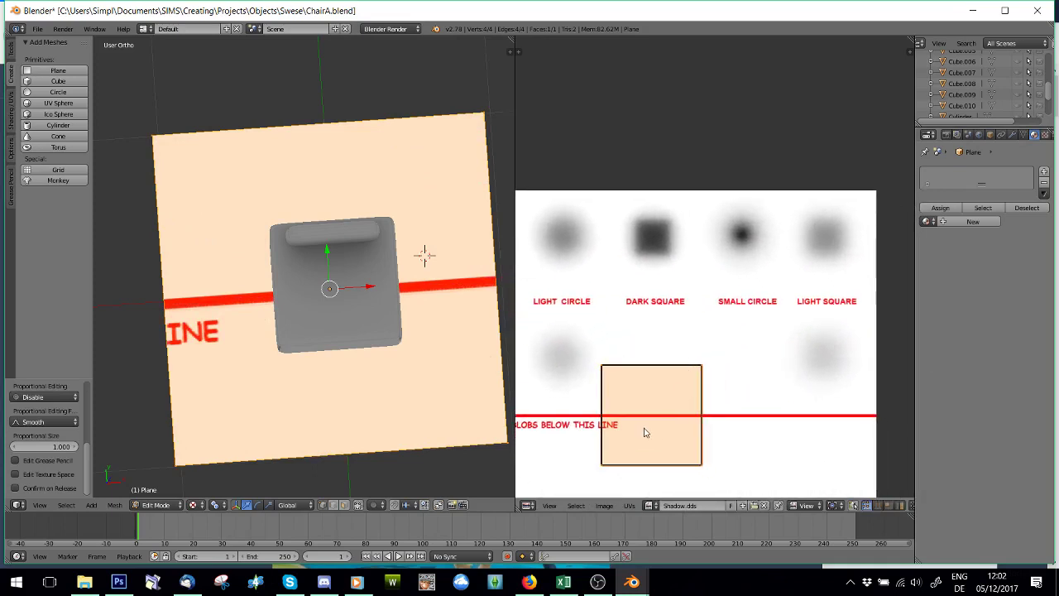
# Step: Move the plane's UV square over the upper Light Square shadow and compare its placement around the chair
pyautogui.press('g')
pyautogui.click(815, 258)
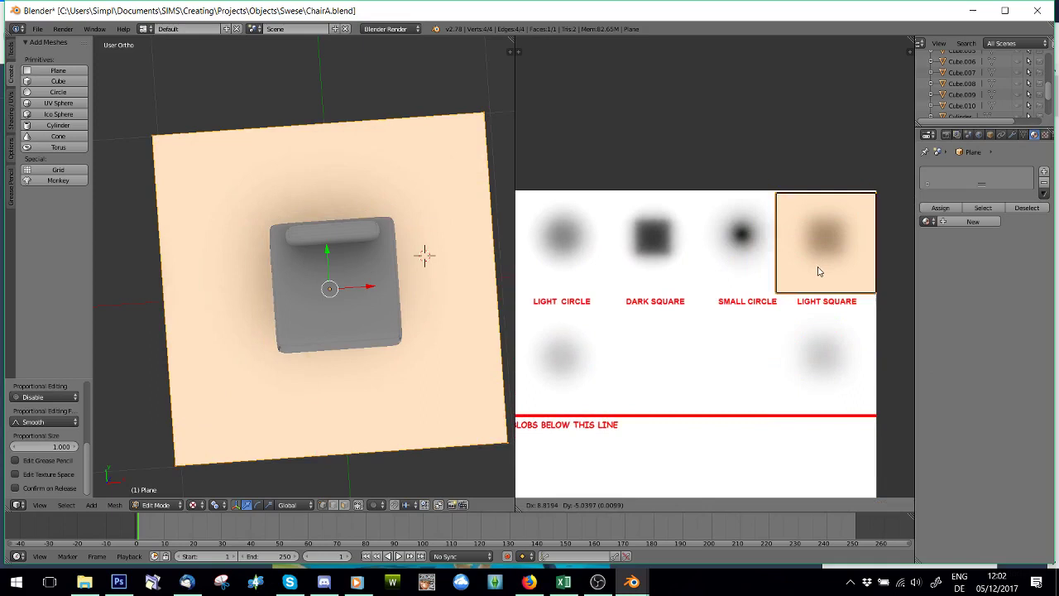
pyautogui.press('g')
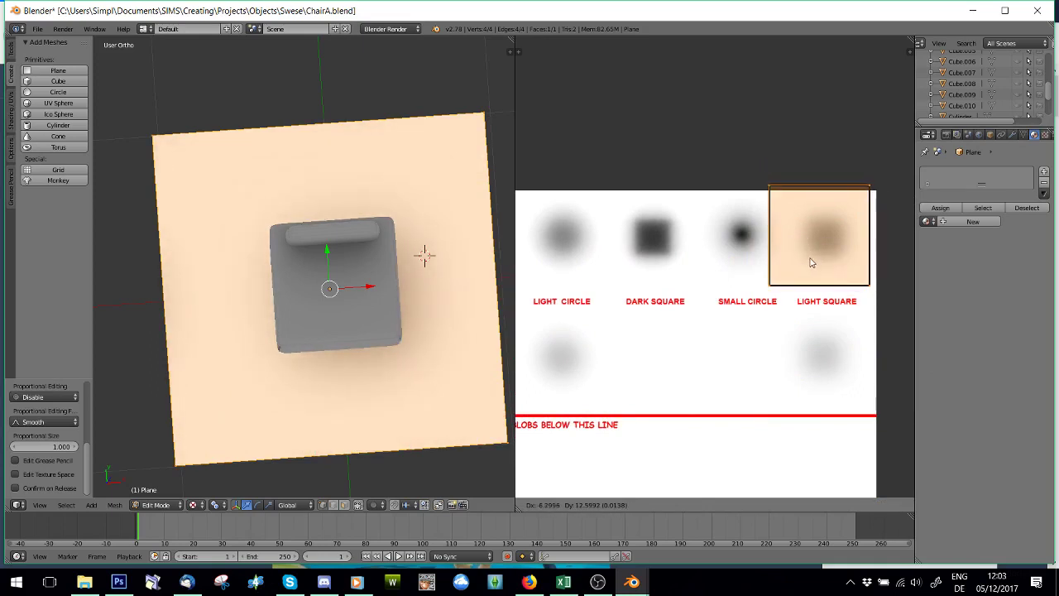
pyautogui.click(813, 264)
pyautogui.scroll(2, 351, 320)
pyautogui.moveTo(350, 320); pyautogui.dragTo(322, 327, button='middle')
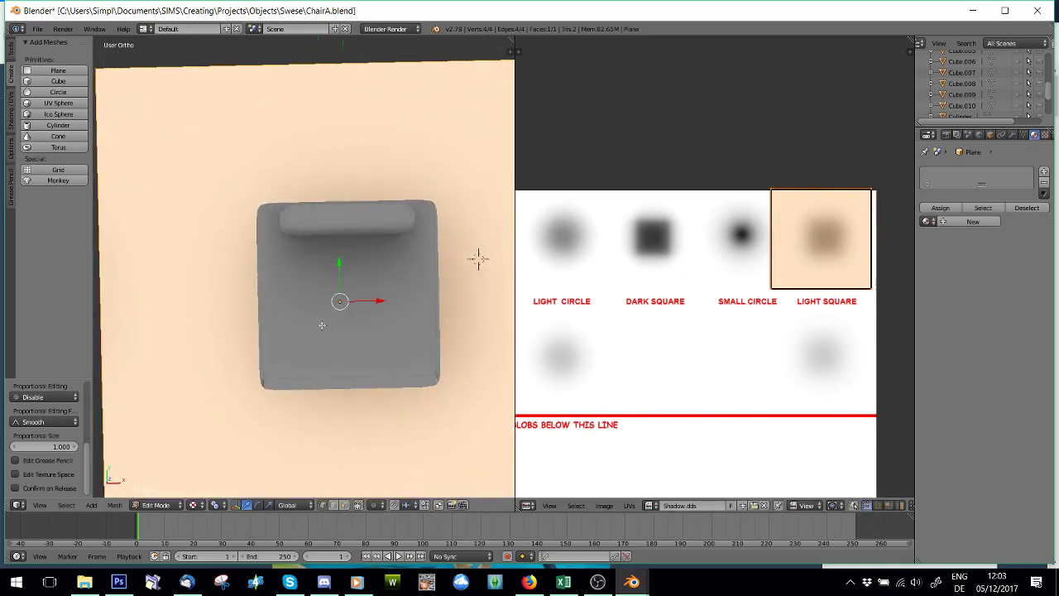
pyautogui.scroll(-2, 321, 326)
# Step: Scale the UV square slightly smaller and centre it on the Light Square shadow so it surrounds the chair evenly
pyautogui.press('s')
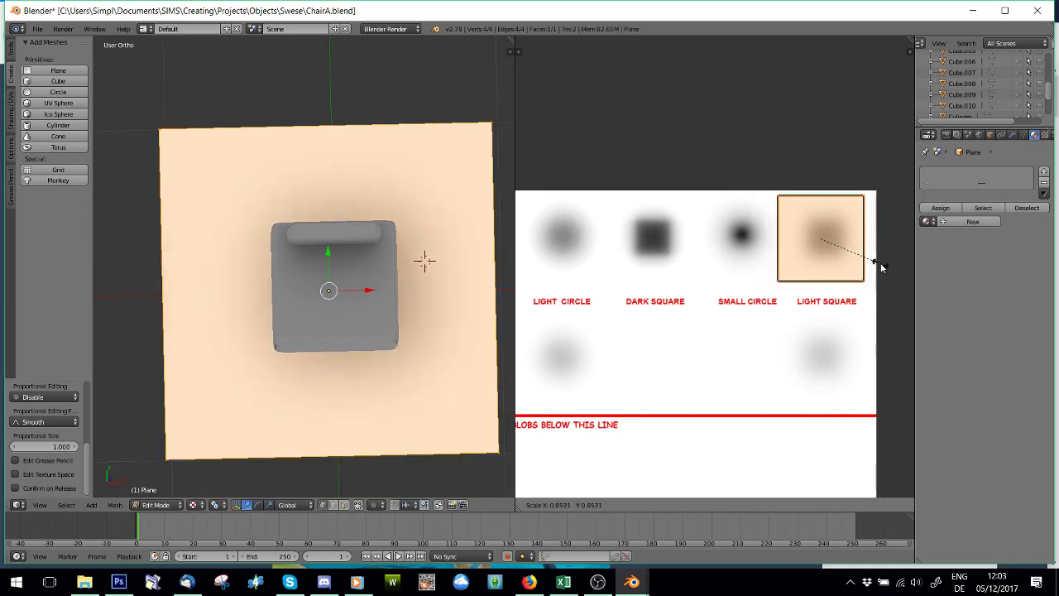
pyautogui.click(879, 261)
pyautogui.scroll(4, 761, 239)
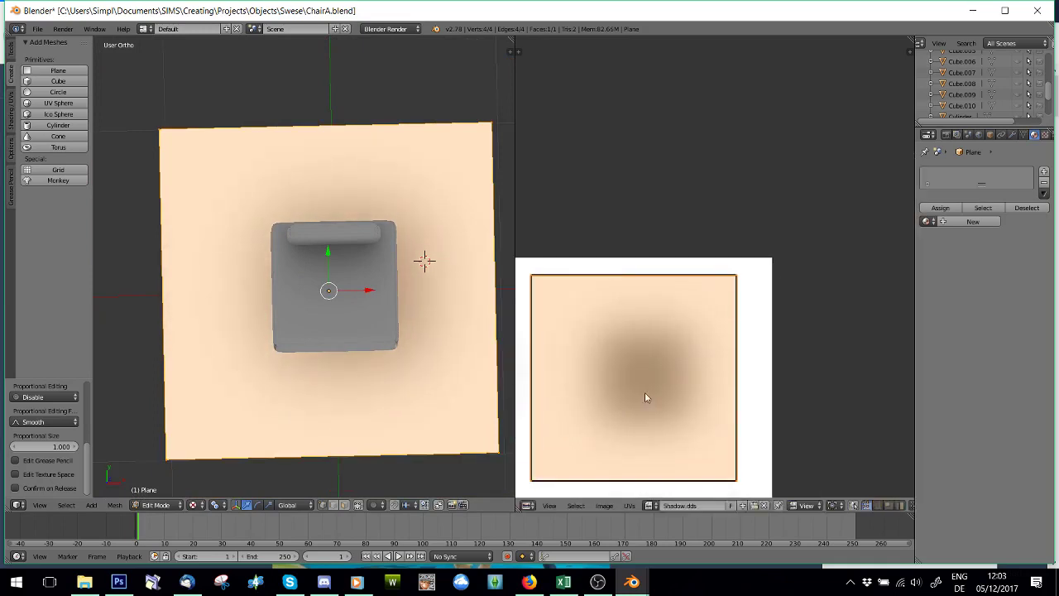
pyautogui.moveTo(646, 397); pyautogui.dragTo(664, 354, button='middle')
pyautogui.press('g')
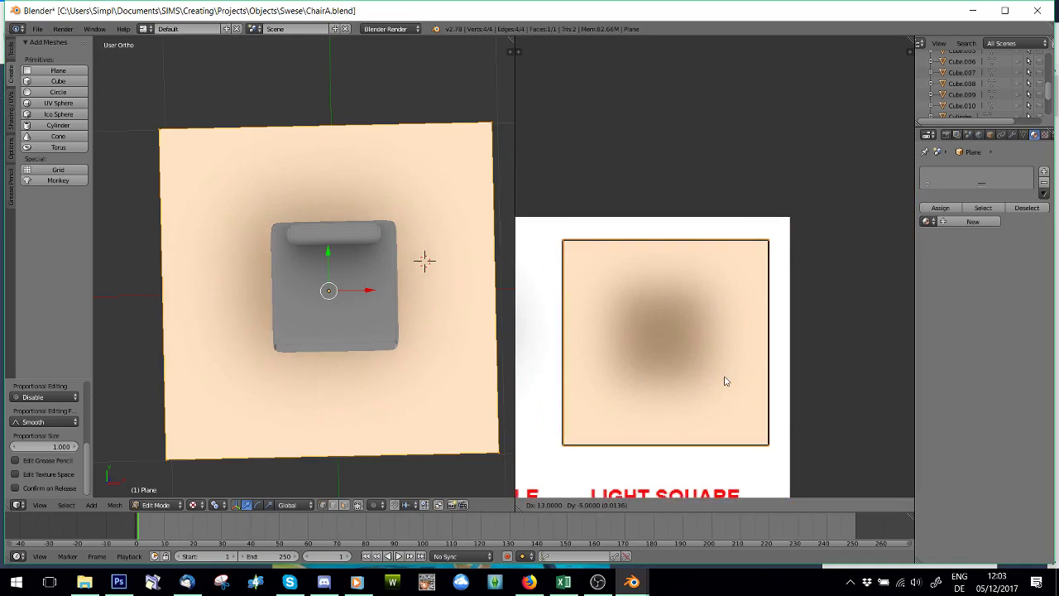
pyautogui.click(723, 376)
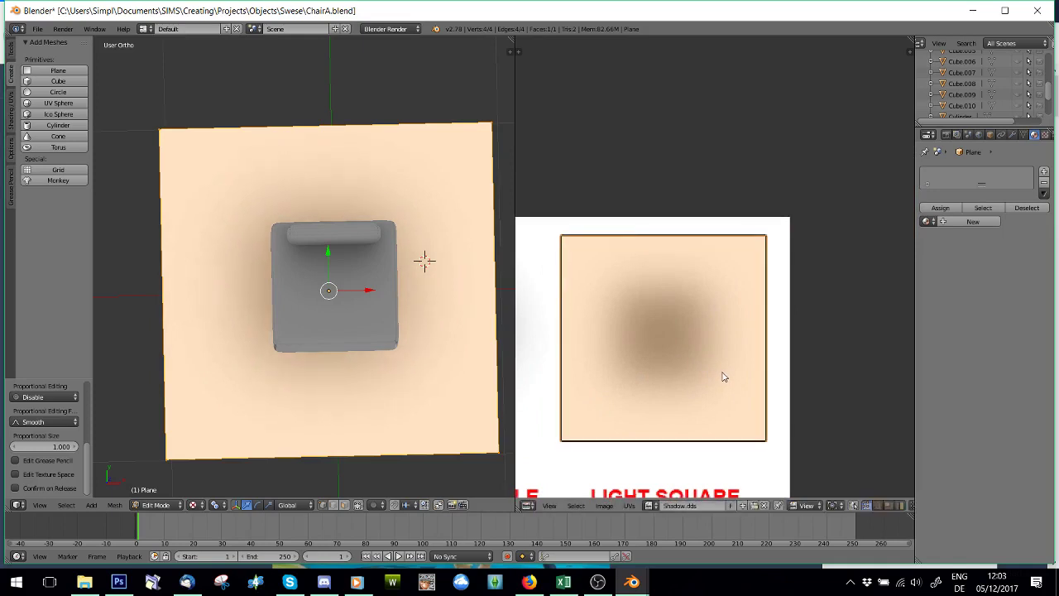
pyautogui.scroll(-2, 381, 336)
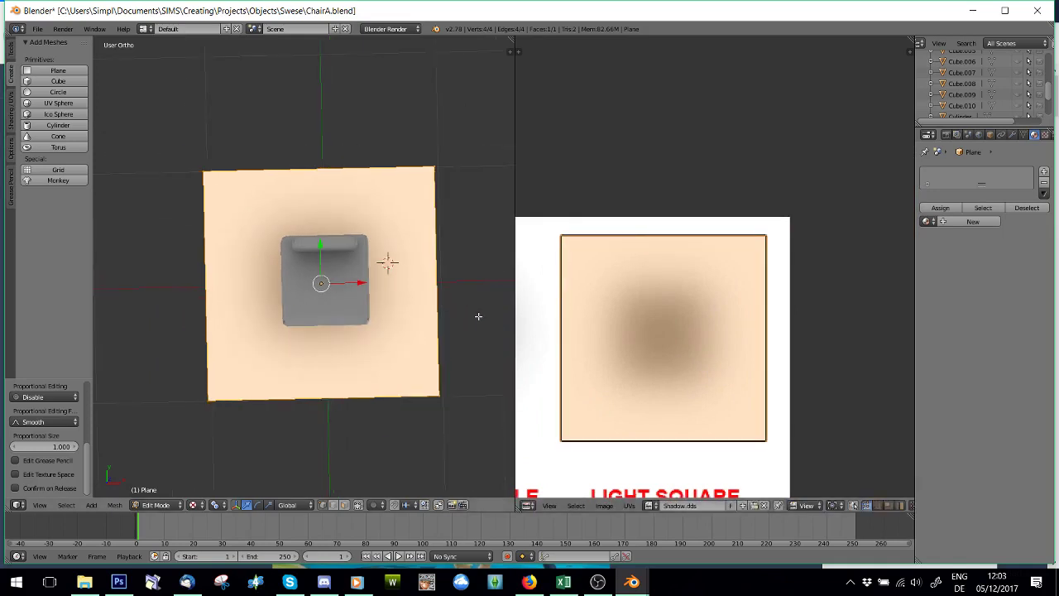
# Step: Nudge the shadow plane's face along X and slightly along Y to centre its shadow under the chair
pyautogui.scroll(-1, 472, 310)
pyautogui.scroll(3, 443, 313)
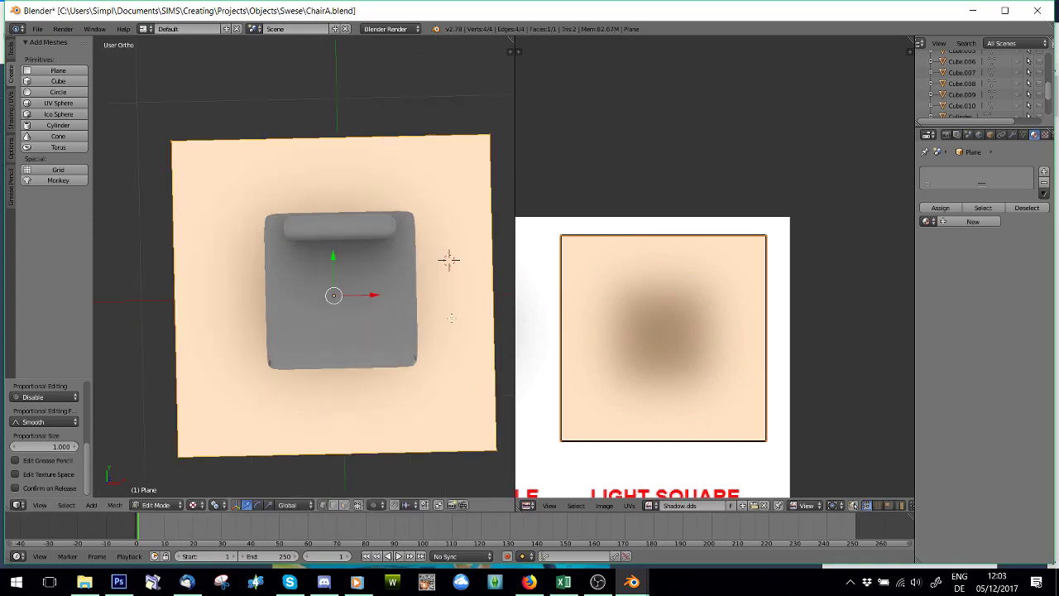
pyautogui.moveTo(372, 292); pyautogui.dragTo(385, 293)
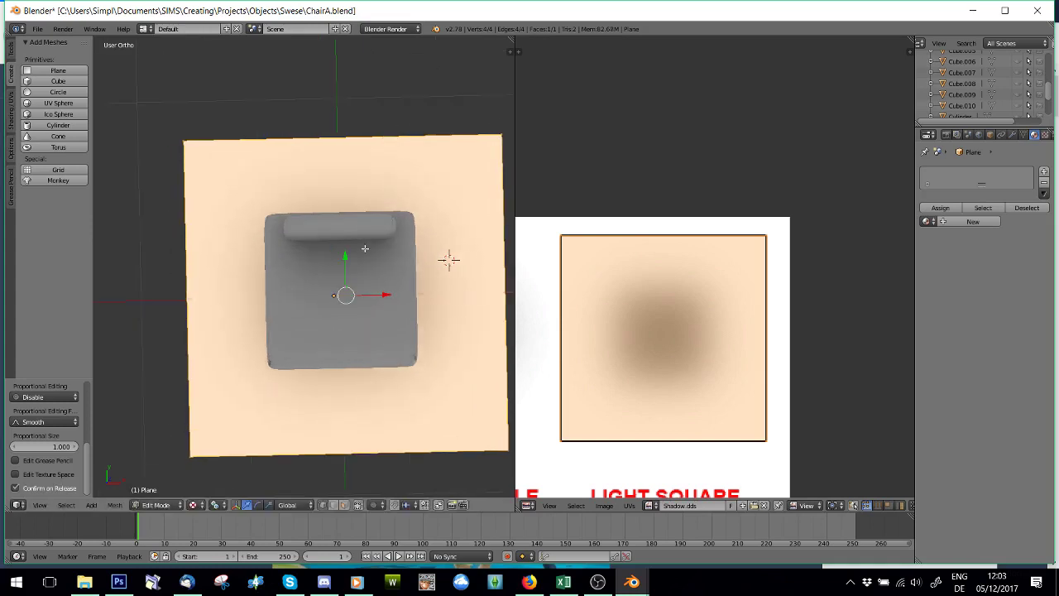
pyautogui.moveTo(345, 254)
pyautogui.mouseDown()
pyautogui.moveTo(345, 267)
pyautogui.moveTo(345, 257)
pyautogui.mouseUp()
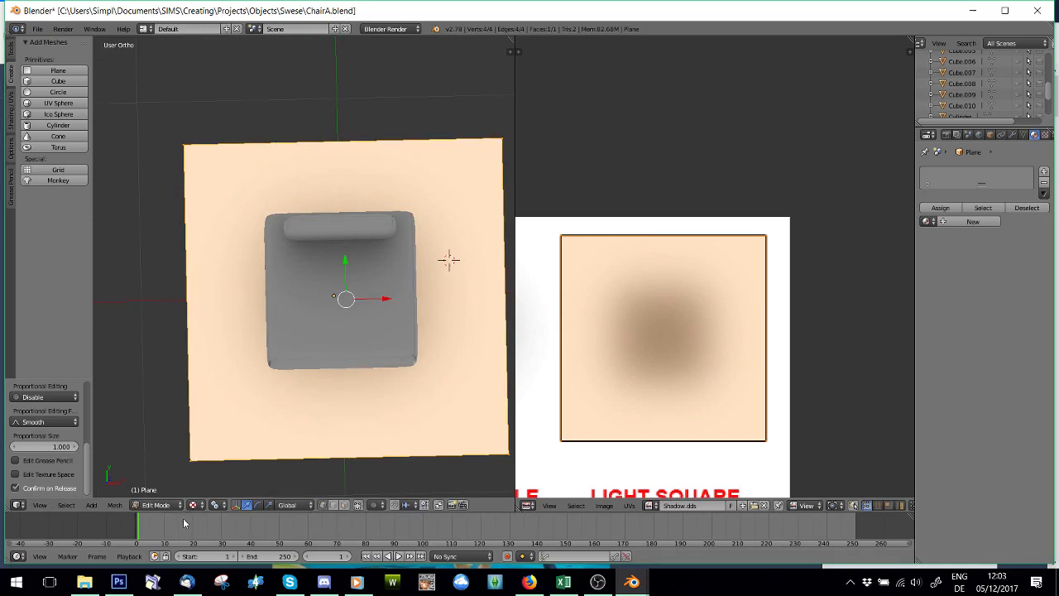
# Step: In Object Mode, scale the shadow plane down slightly and move it along Y to recentre it beneath the chair
pyautogui.click(162, 504)
pyautogui.click(162, 491)
pyautogui.moveTo(206, 430); pyautogui.dragTo(369, 418, button='middle')
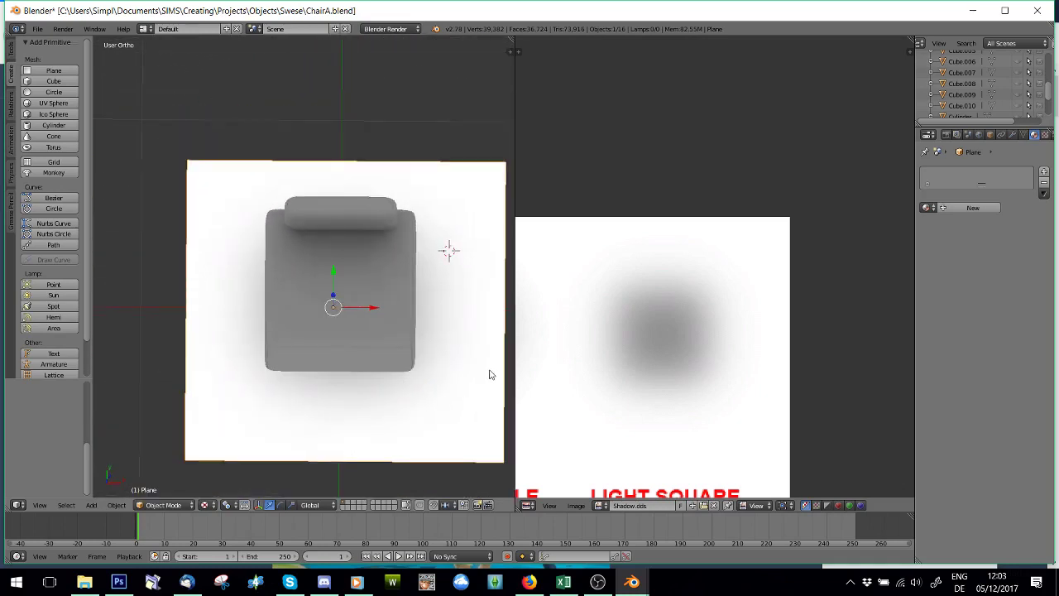
pyautogui.press('s')
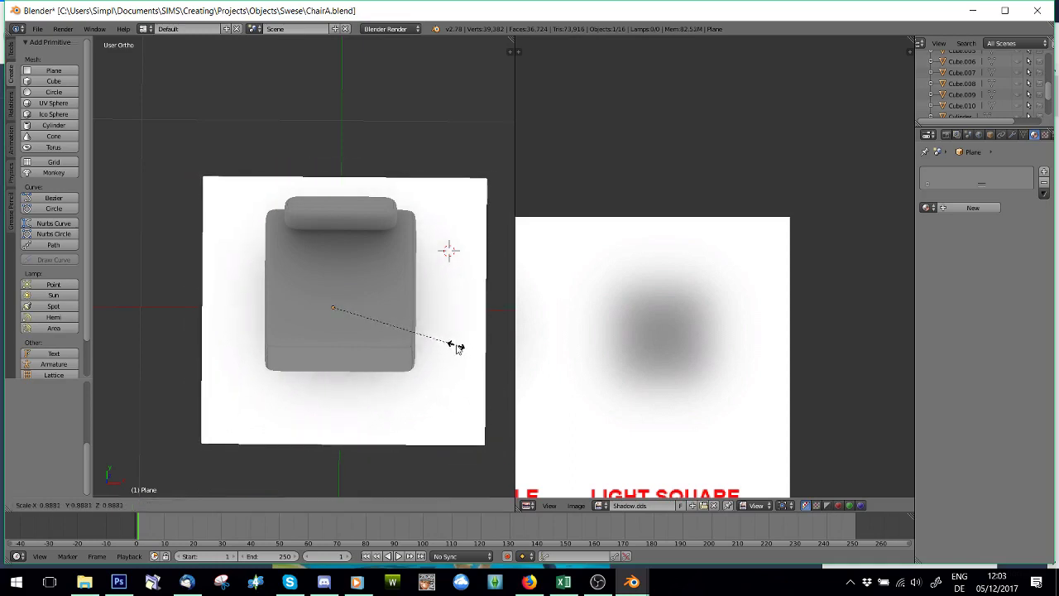
pyautogui.click(458, 348)
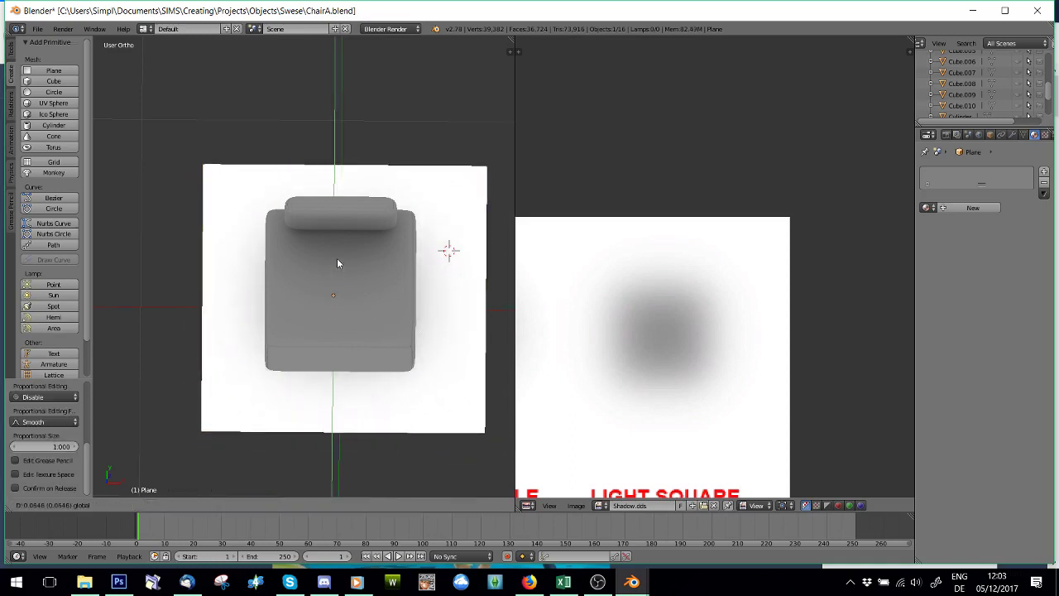
pyautogui.moveTo(337, 258); pyautogui.dragTo(230, 300, button='middle')
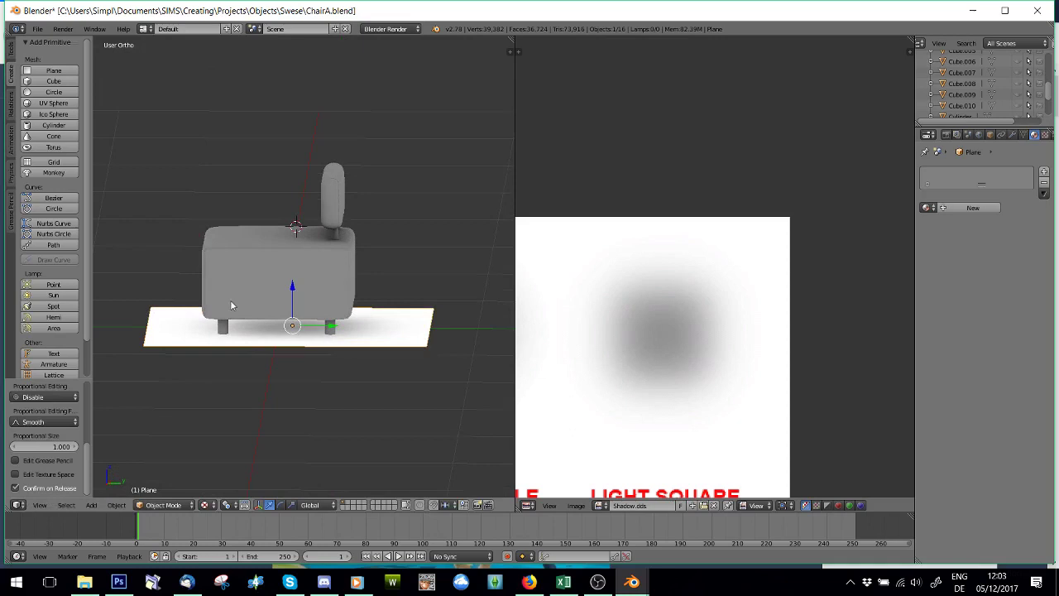
# Step: Examine the shadow plane's fit beneath the seat and legs from several angles, with everything deselected
pyautogui.scroll(5, 248, 372)
pyautogui.moveTo(283, 457); pyautogui.dragTo(290, 459, button='middle')
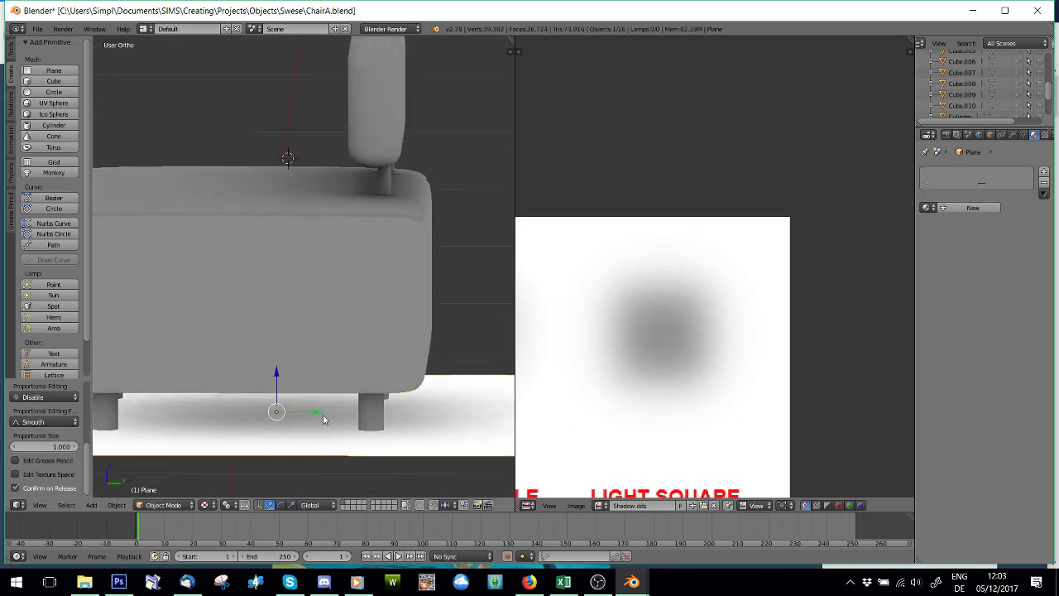
pyautogui.moveTo(300, 411); pyautogui.dragTo(326, 349, button='middle')
pyautogui.scroll(-6, 244, 389)
pyautogui.moveTo(330, 252); pyautogui.dragTo(323, 250, button='middle')
pyautogui.moveTo(323, 328); pyautogui.dragTo(330, 269, button='middle')
pyautogui.press('a')
pyautogui.scroll(1, 321, 230)
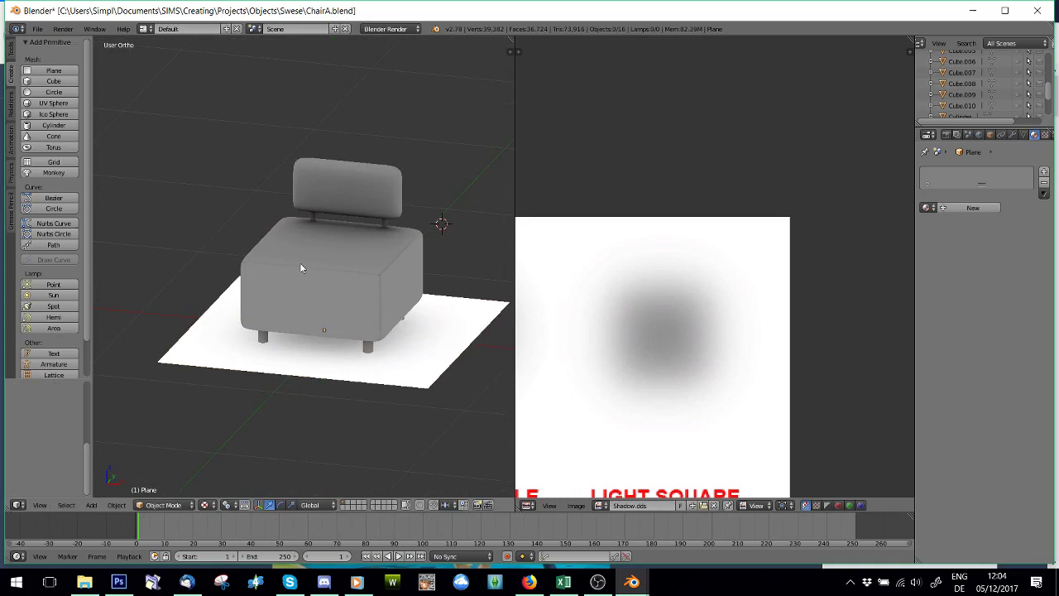
pyautogui.scroll(1, 273, 231)
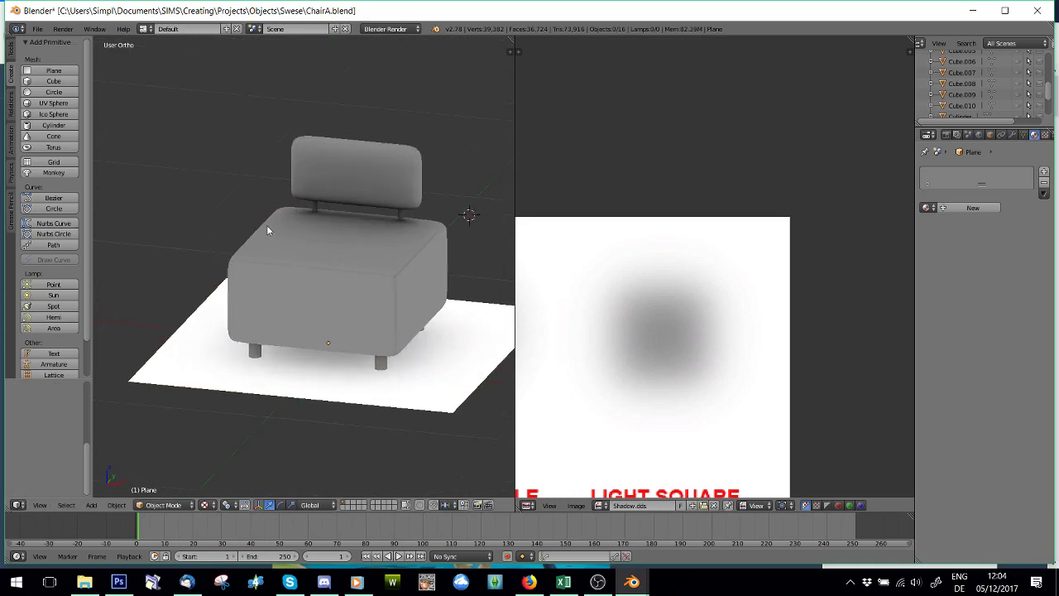
# Step: Add a second plane, lower it to floor level and move it along X until it is centred under the chair
pyautogui.click(52, 72)
pyautogui.scroll(-2, 368, 244)
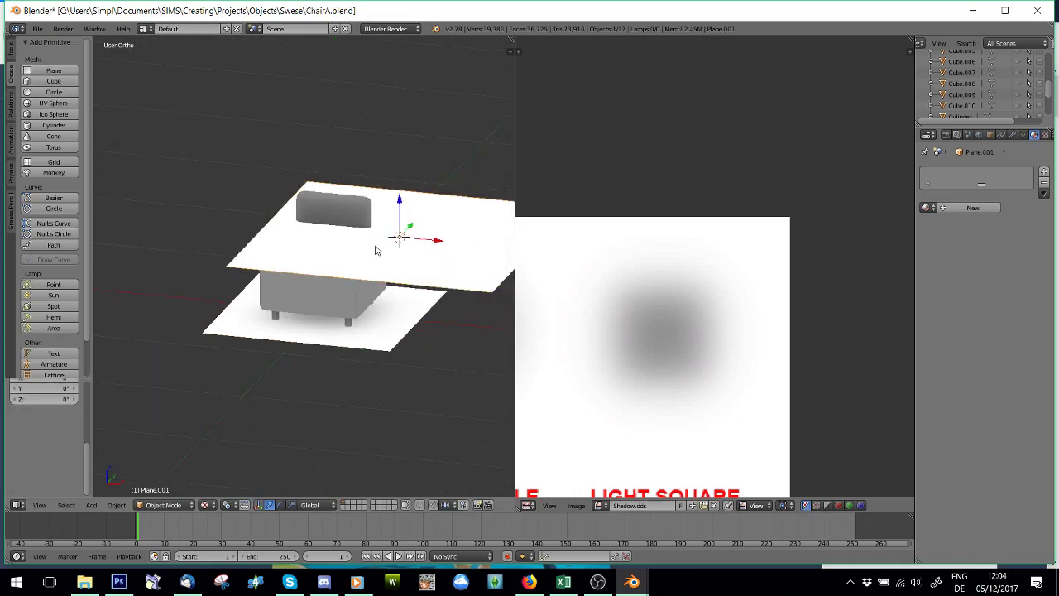
pyautogui.press('KP_1')
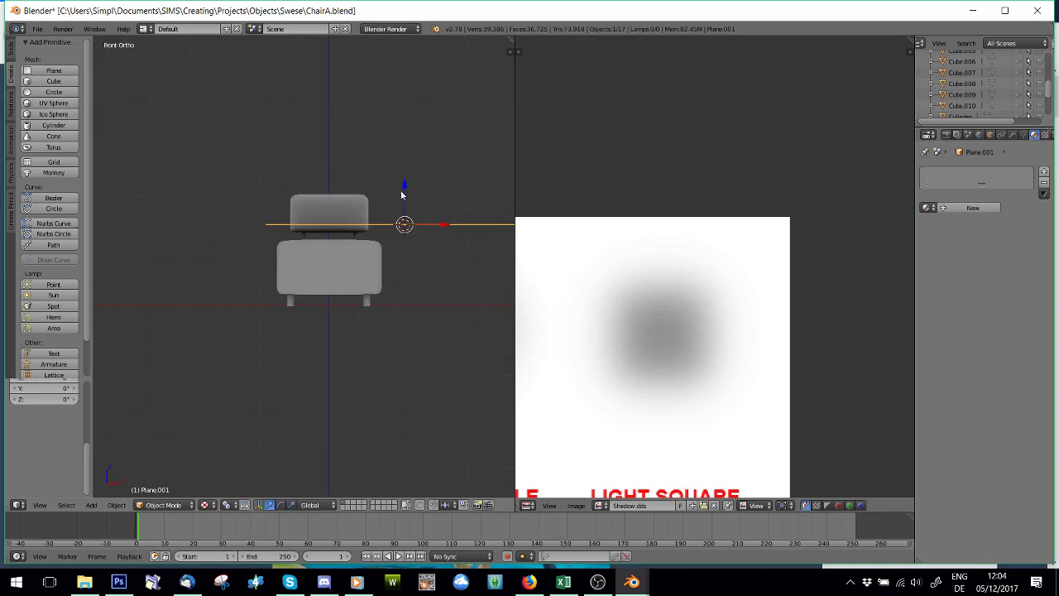
pyautogui.moveTo(401, 195); pyautogui.dragTo(408, 264)
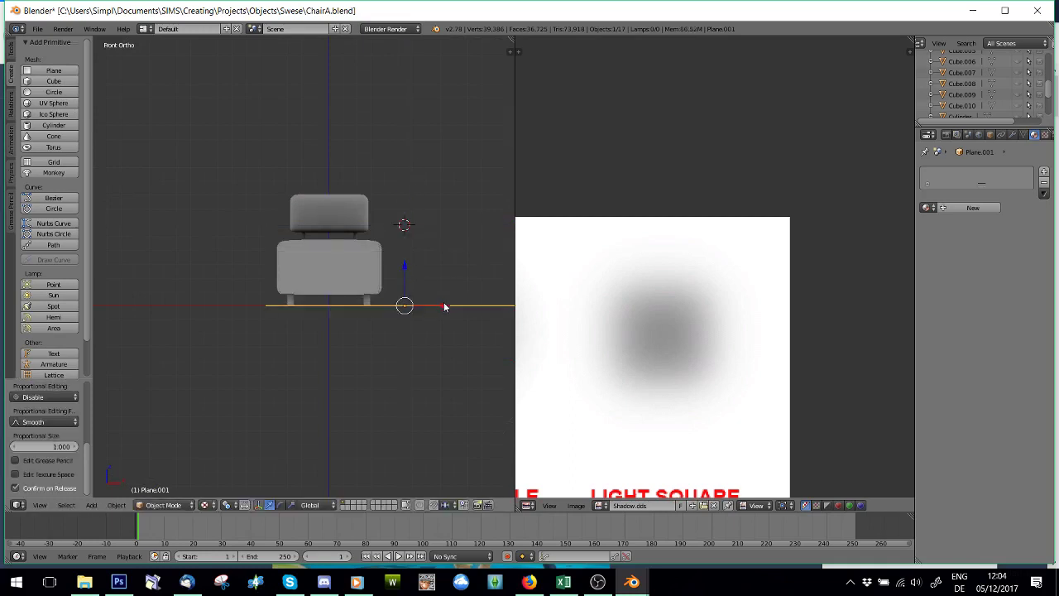
pyautogui.moveTo(444, 307); pyautogui.dragTo(369, 300)
# Step: Unwrap the second plane in Edit Mode and scale its UVs down to about 0.12
pyautogui.press('KP_7')
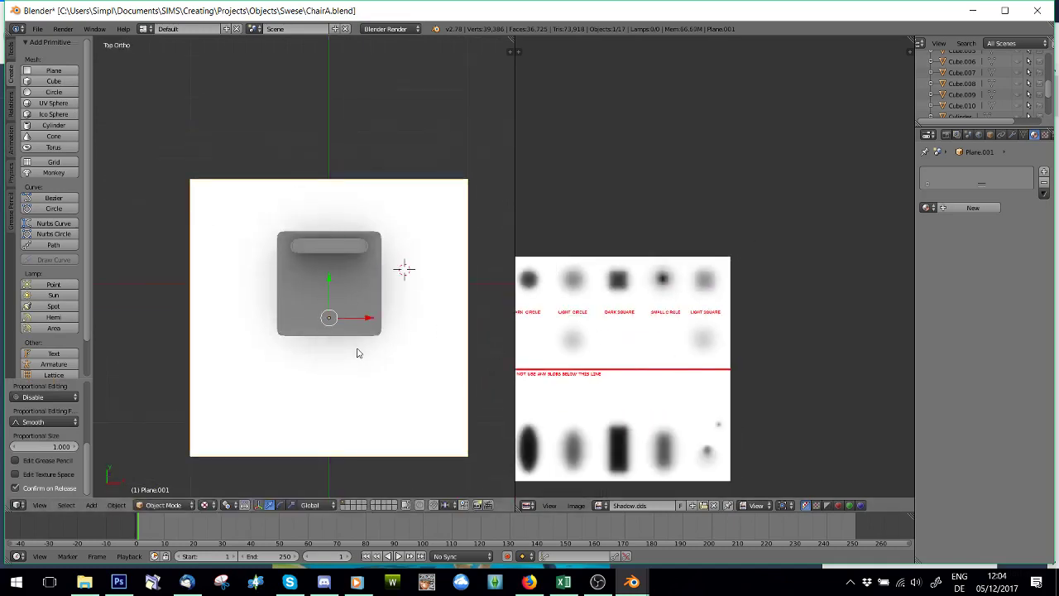
pyautogui.click(164, 505)
pyautogui.click(163, 480)
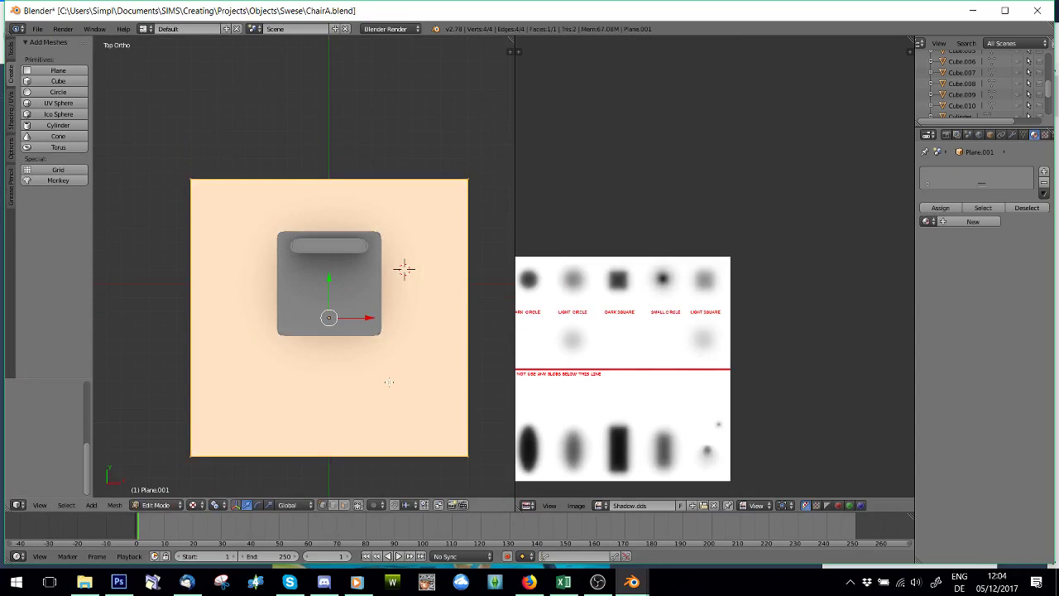
pyautogui.press('u')
pyautogui.click(389, 382)
pyautogui.moveTo(625, 393); pyautogui.dragTo(721, 320, button='middle')
pyautogui.press('s')
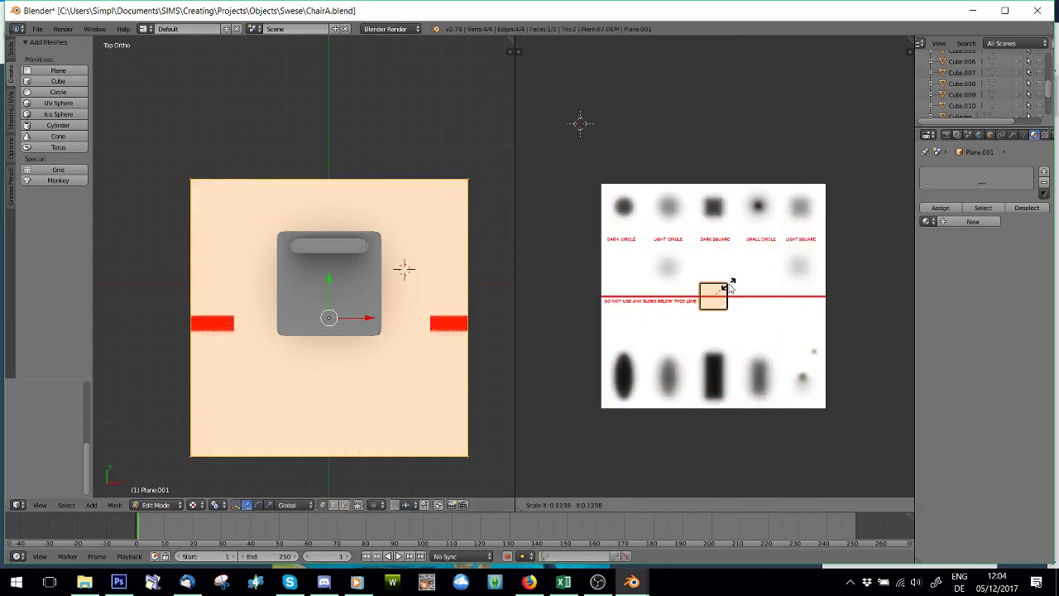
pyautogui.click(731, 283)
# Step: Move the second plane's UV square onto the Dark Circle blob, trying the faint Light Circle blob first
pyautogui.scroll(5, 733, 325)
pyautogui.moveTo(665, 316); pyautogui.dragTo(743, 321, button='middle')
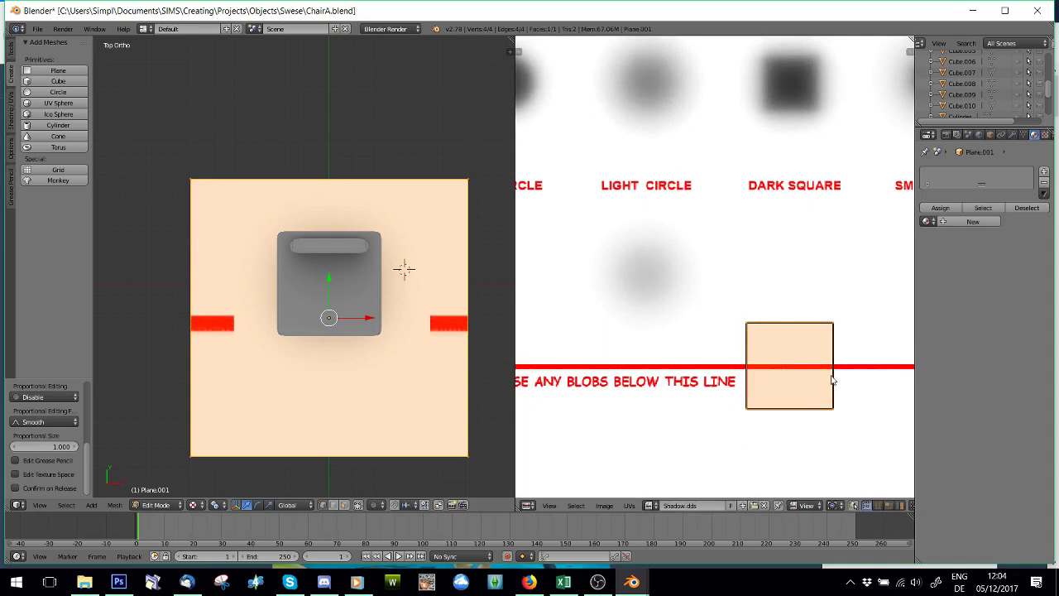
pyautogui.press('g')
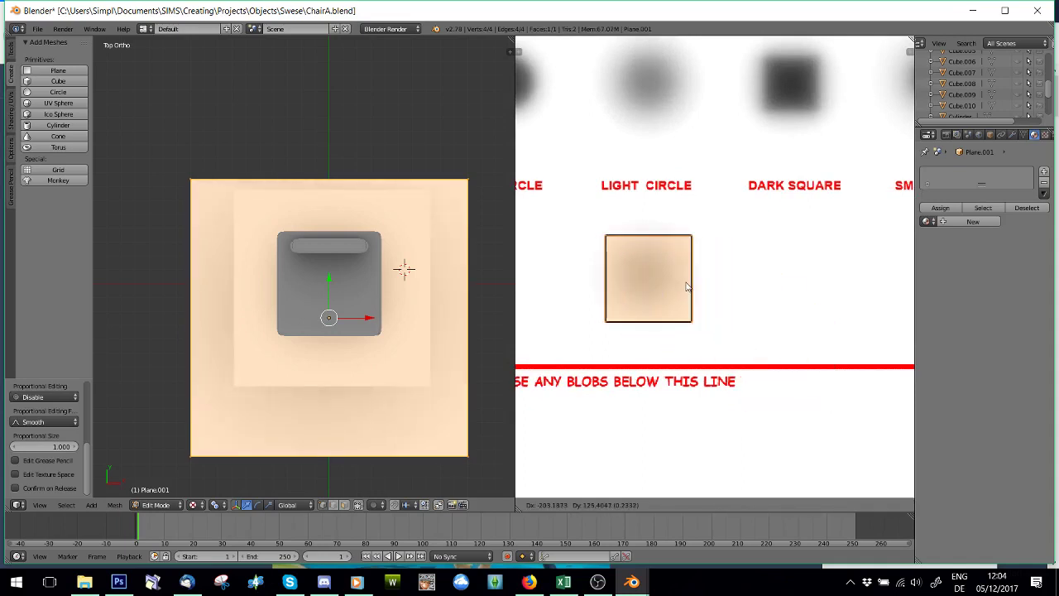
pyautogui.click(692, 289)
pyautogui.scroll(-4, 692, 289)
pyautogui.press('g')
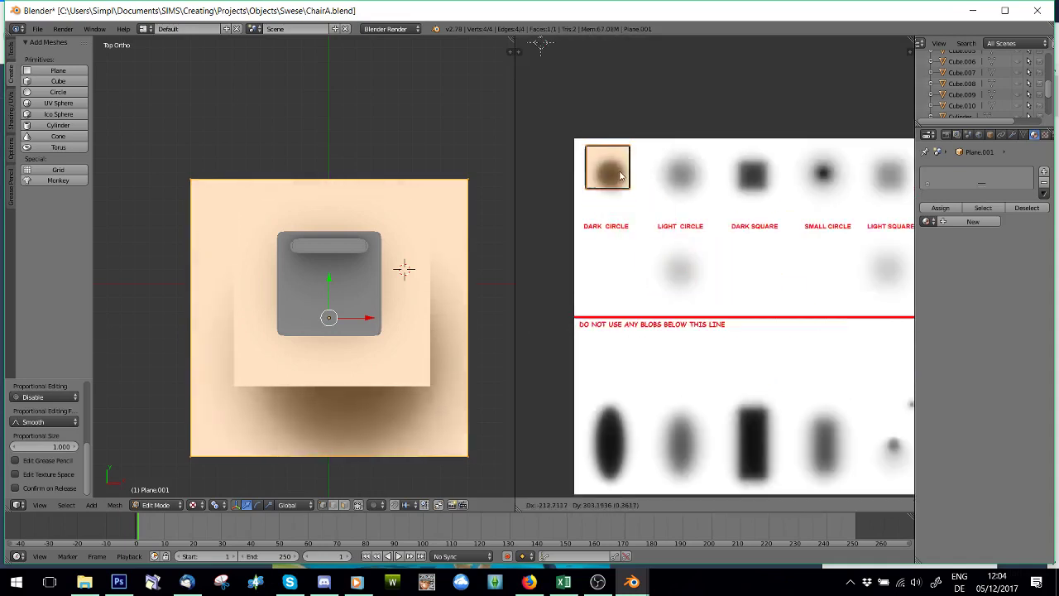
pyautogui.click(625, 184)
pyautogui.moveTo(765, 238); pyautogui.dragTo(768, 330, button='middle')
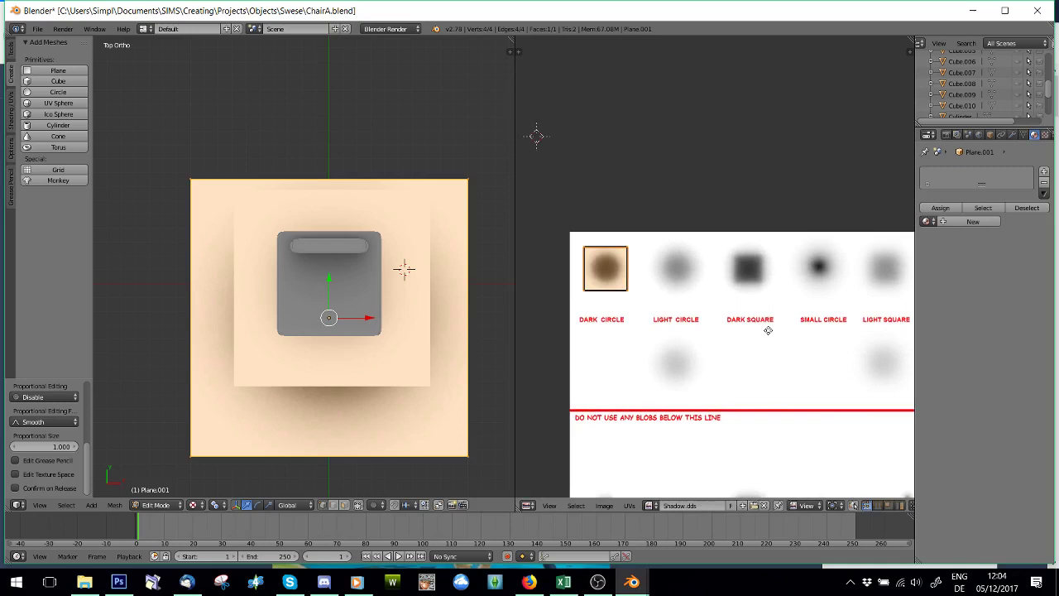
# Step: Enlarge the UV square by about 1.13 and centre it on the Dark Circle blob
pyautogui.moveTo(331, 387); pyautogui.dragTo(318, 275, button='middle')
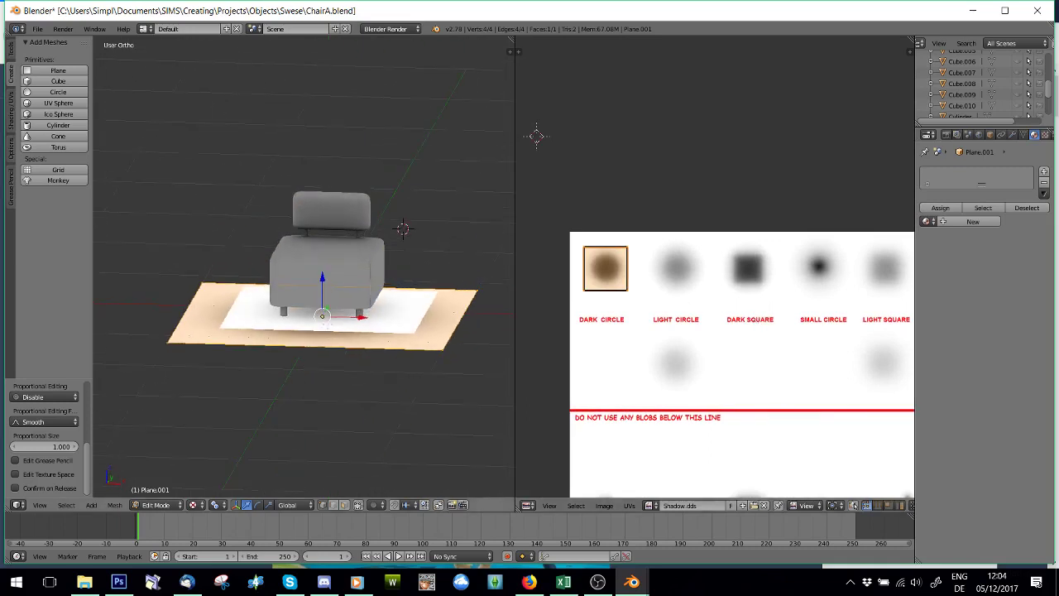
pyautogui.scroll(2, 602, 283)
pyautogui.moveTo(588, 288); pyautogui.dragTo(700, 305, button='middle')
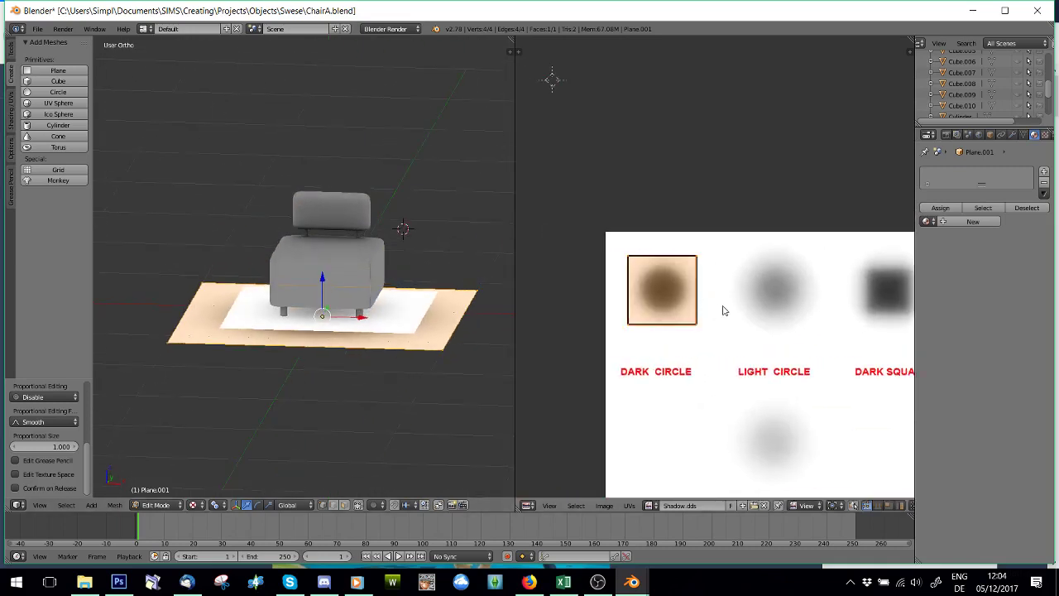
pyautogui.press('s')
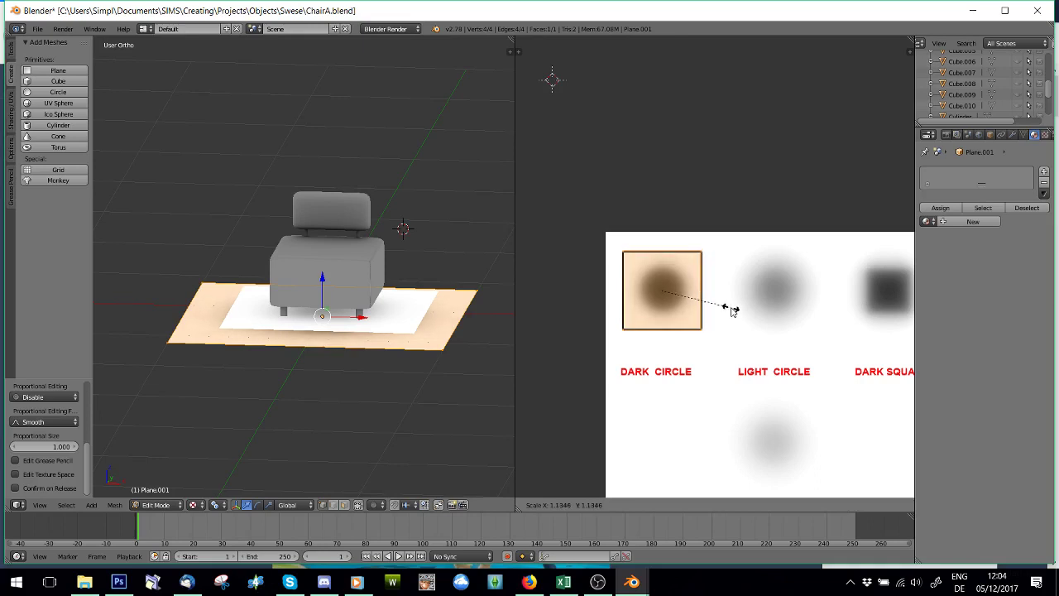
pyautogui.click(731, 309)
pyautogui.press('g')
pyautogui.click(719, 301)
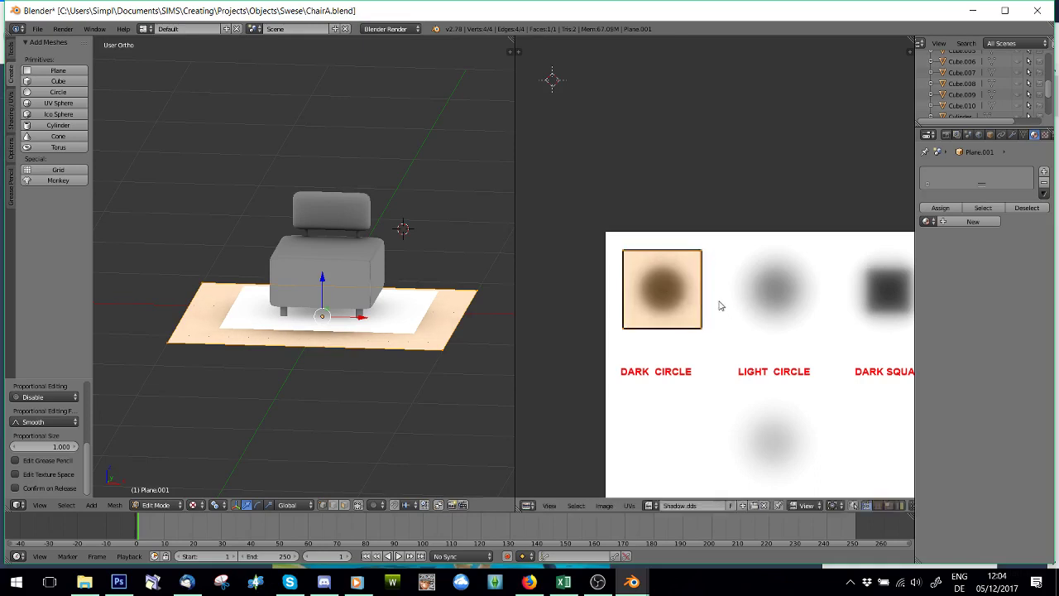
# Step: Hide the first shadow plane to view only the second plane's dark circle shadow beneath the chair
pyautogui.scroll(2, 305, 266)
pyautogui.scroll(-3, 1000, 86)
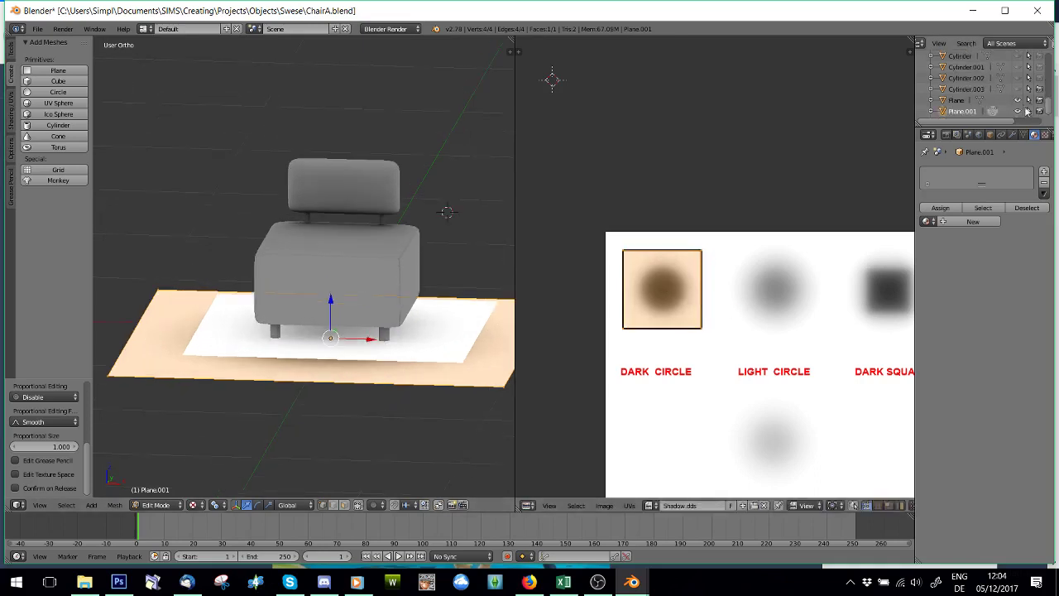
pyautogui.click(1017, 101)
pyautogui.moveTo(341, 338); pyautogui.dragTo(338, 407, button='middle')
pyautogui.scroll(-3, 409, 403)
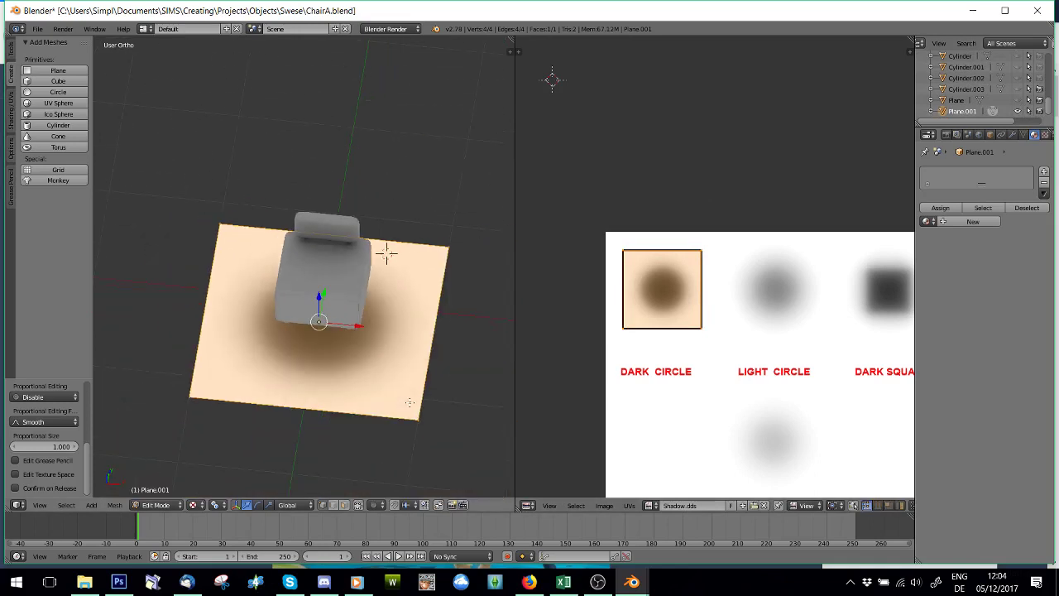
# Step: Scale the second plane's mesh down to a small square just wider than a chair leg
pyautogui.press('s')
pyautogui.click(355, 350)
pyautogui.moveTo(355, 350); pyautogui.dragTo(384, 394, button='middle')
pyautogui.scroll(3, 373, 402)
pyautogui.press('s')
pyautogui.click(347, 373)
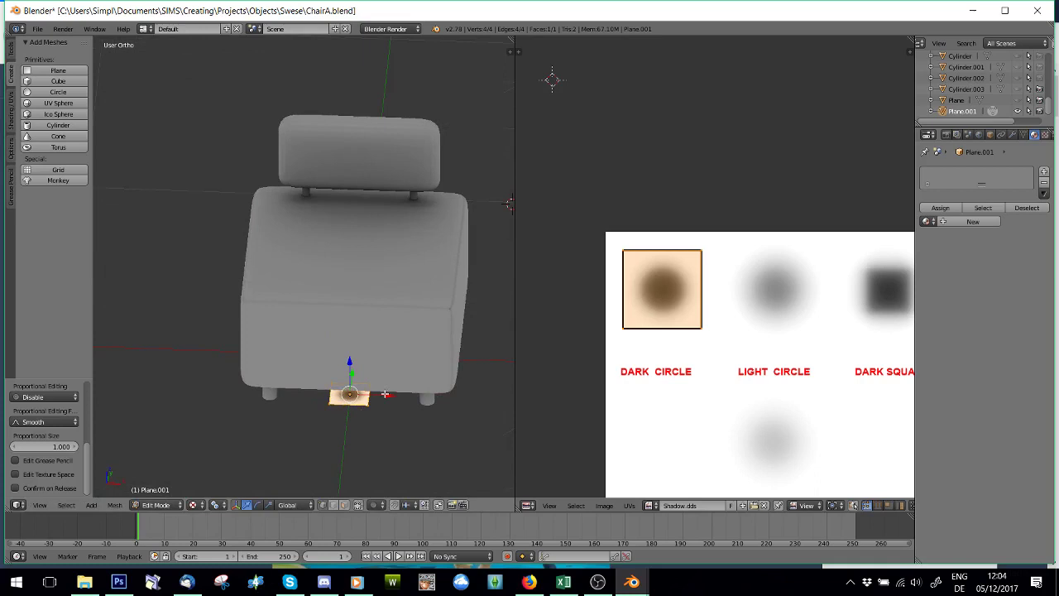
# Step: Move the small shadow plane along X and Y so it sits under the front-left chair leg
pyautogui.moveTo(385, 394); pyautogui.dragTo(304, 395)
pyautogui.moveTo(290, 403); pyautogui.dragTo(417, 375, button='middle')
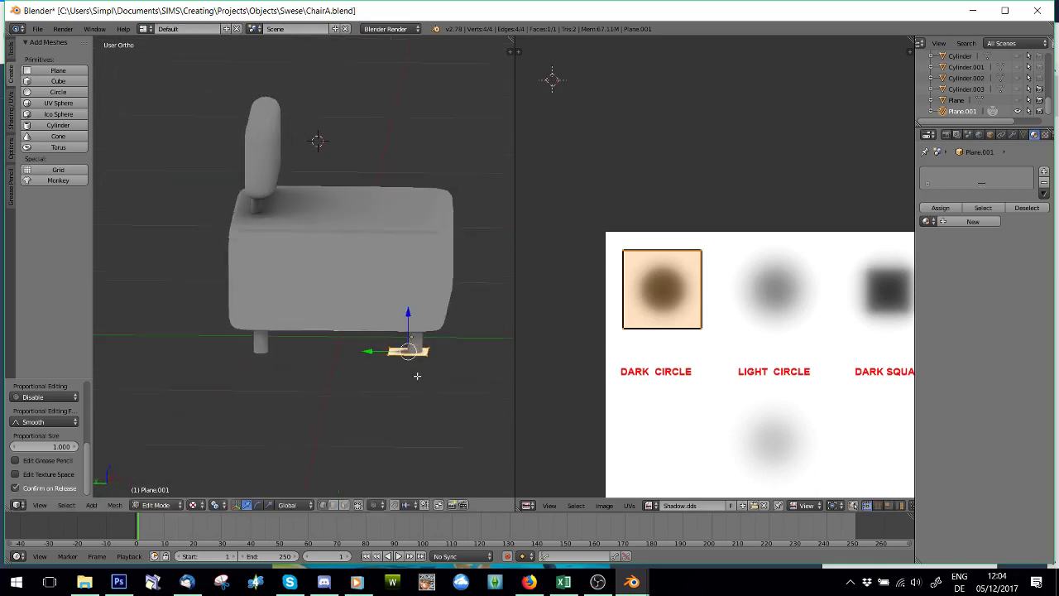
pyautogui.moveTo(389, 350); pyautogui.dragTo(394, 349)
pyautogui.moveTo(393, 349); pyautogui.dragTo(273, 369, button='middle')
pyautogui.scroll(2, 318, 437)
pyautogui.keyDown('shift'); pyautogui.moveTo(319, 437); pyautogui.dragTo(358, 267, button='middle'); pyautogui.keyUp('shift')
pyautogui.scroll(5, 357, 266)
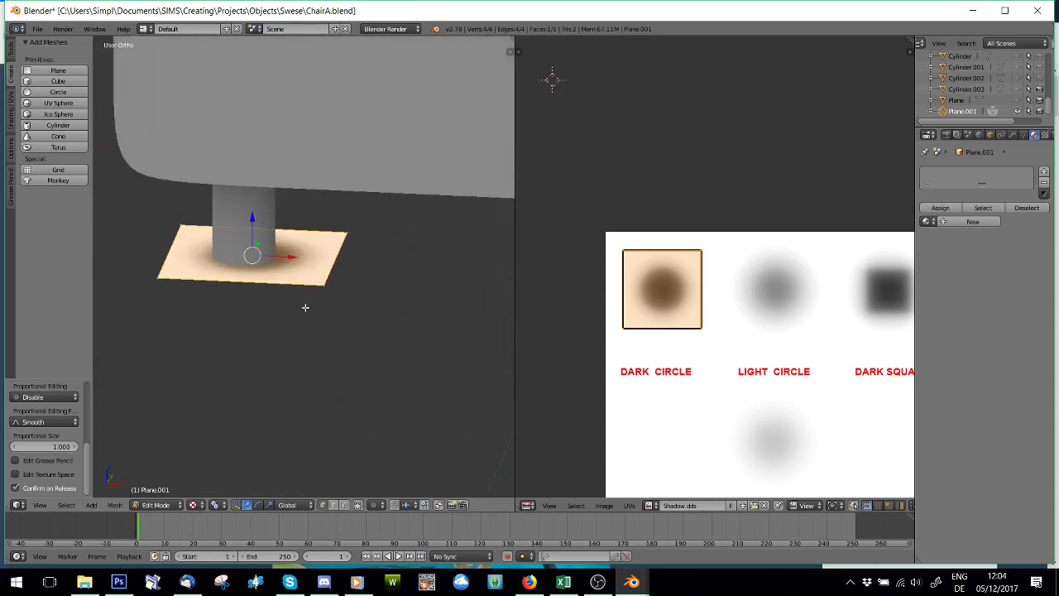
# Step: Shrink the leg's shadow plane slightly and nudge it along X to centre it around the leg
pyautogui.press('s')
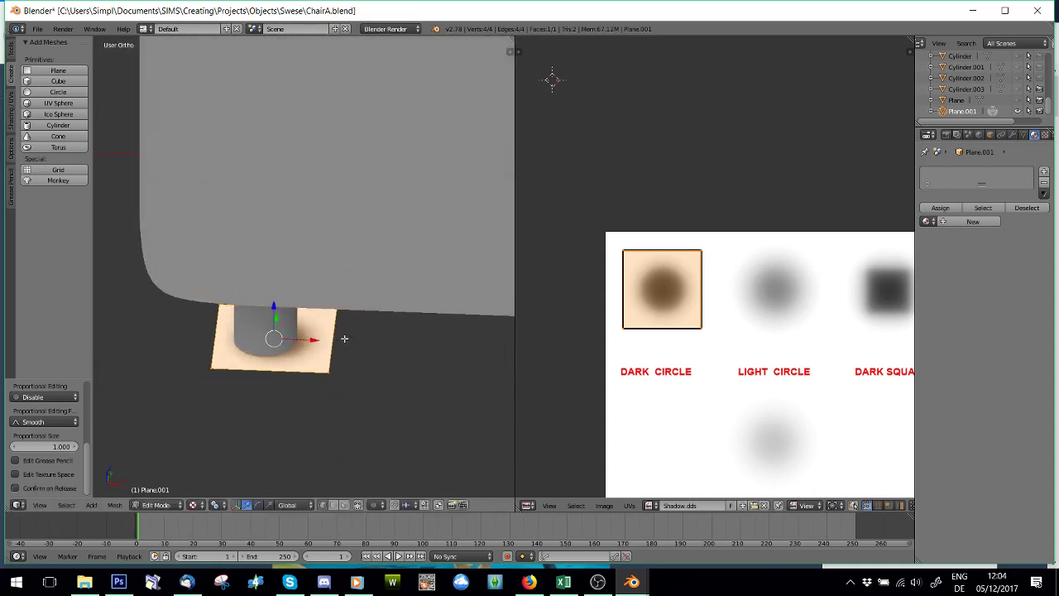
pyautogui.moveTo(321, 340); pyautogui.dragTo(314, 340)
pyautogui.moveTo(236, 414); pyautogui.dragTo(362, 331, button='middle')
pyautogui.scroll(-3, 385, 357)
pyautogui.moveTo(395, 196); pyautogui.dragTo(254, 317, button='middle')
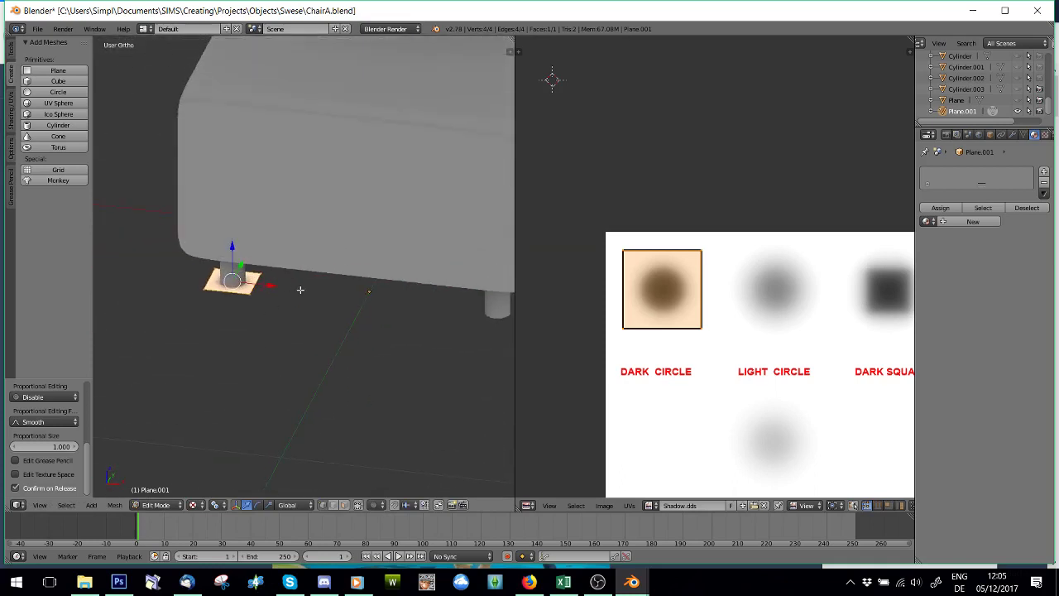
pyautogui.click(157, 505)
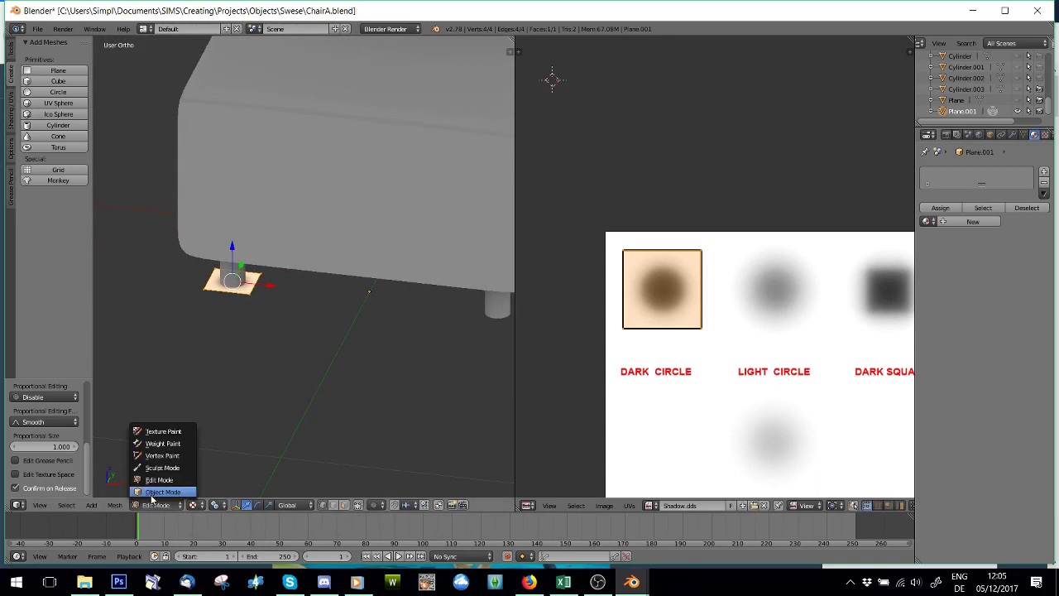
pyautogui.click(162, 487)
pyautogui.click(163, 505)
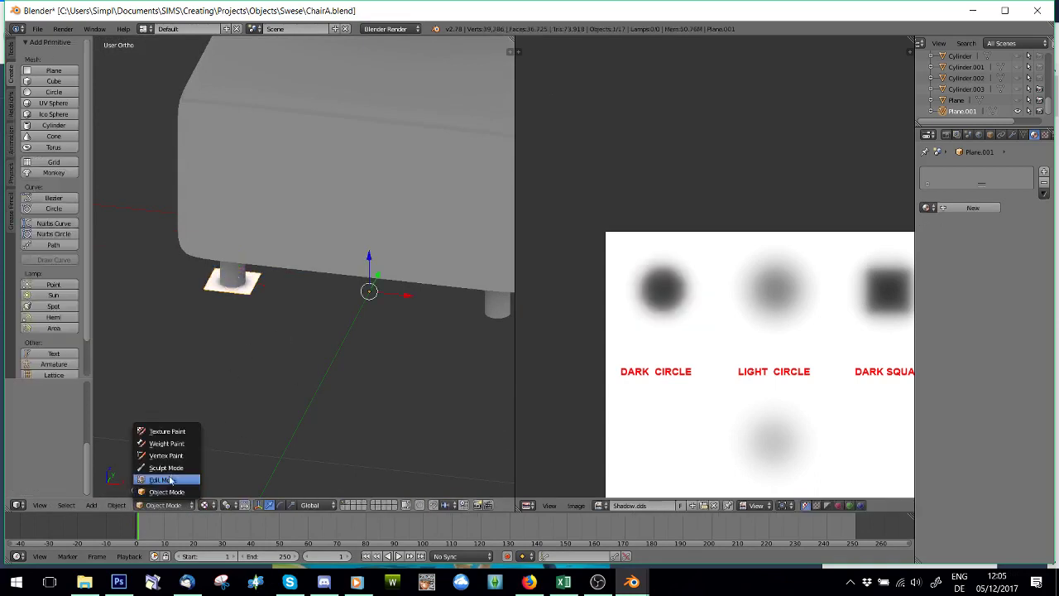
pyautogui.click(161, 480)
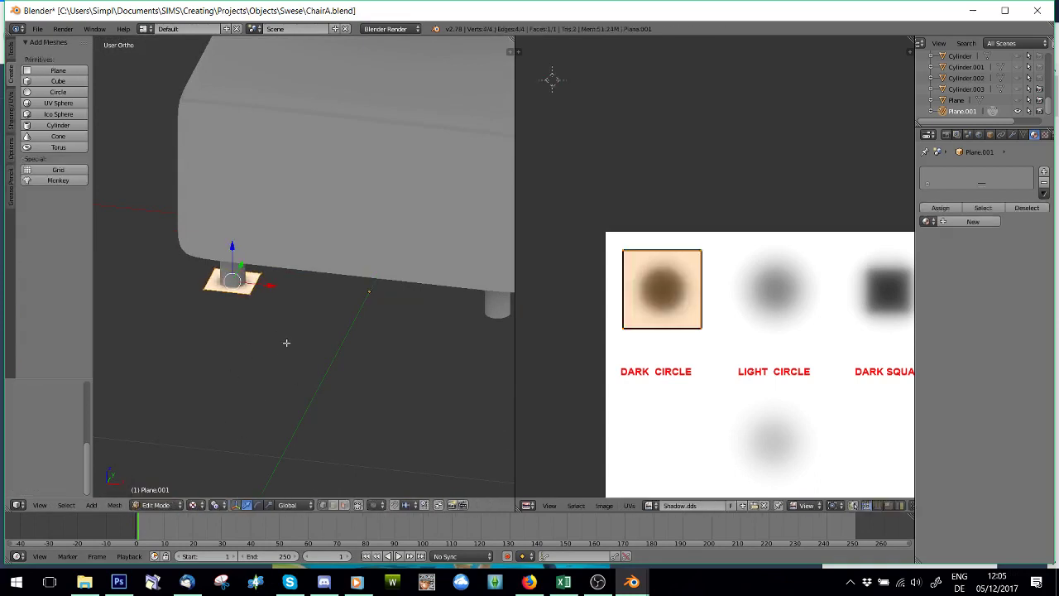
# Step: Duplicate the small leg shadow plane and place the copy about 0.6 along X, under the other front leg
pyautogui.hotkey('shift', 'd')
pyautogui.press('x')
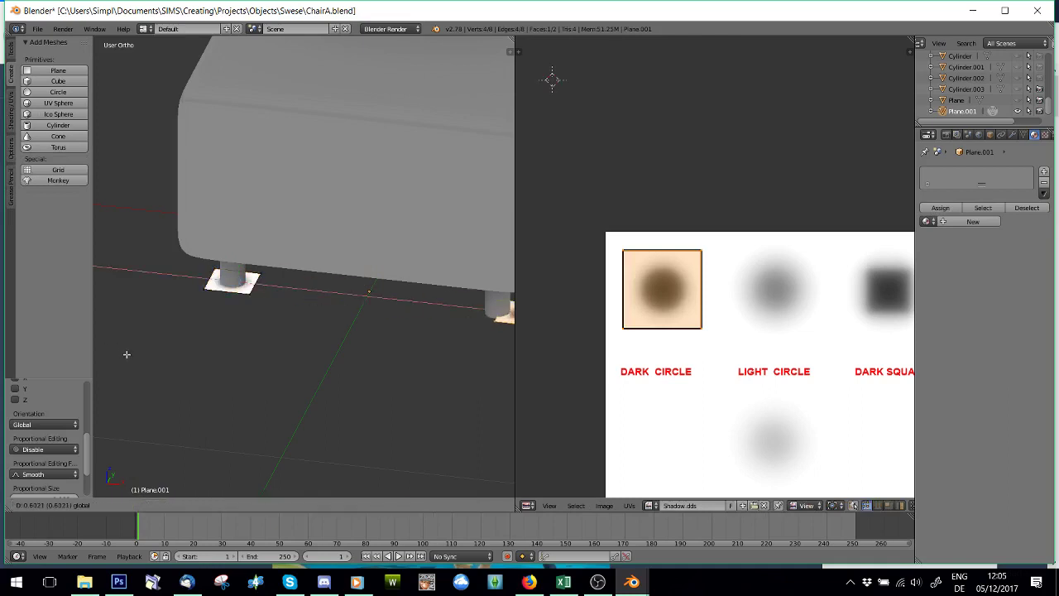
pyautogui.click(108, 351)
pyautogui.moveTo(911, 350); pyautogui.dragTo(850, 348, button='middle')
# Step: Duplicate that shadow plane again and move the copy about 0.5 along Y, under the rear leg behind it
pyautogui.moveTo(406, 378); pyautogui.dragTo(289, 365, button='middle')
pyautogui.hotkey('shift', 'd')
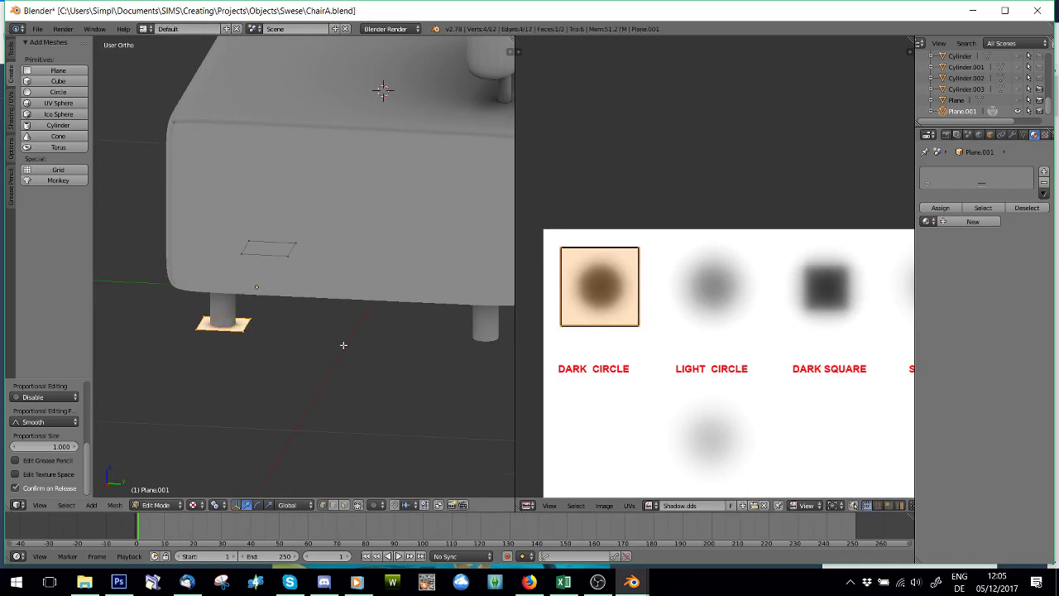
pyautogui.rightClick(344, 345)
pyautogui.moveTo(253, 328); pyautogui.dragTo(507, 356)
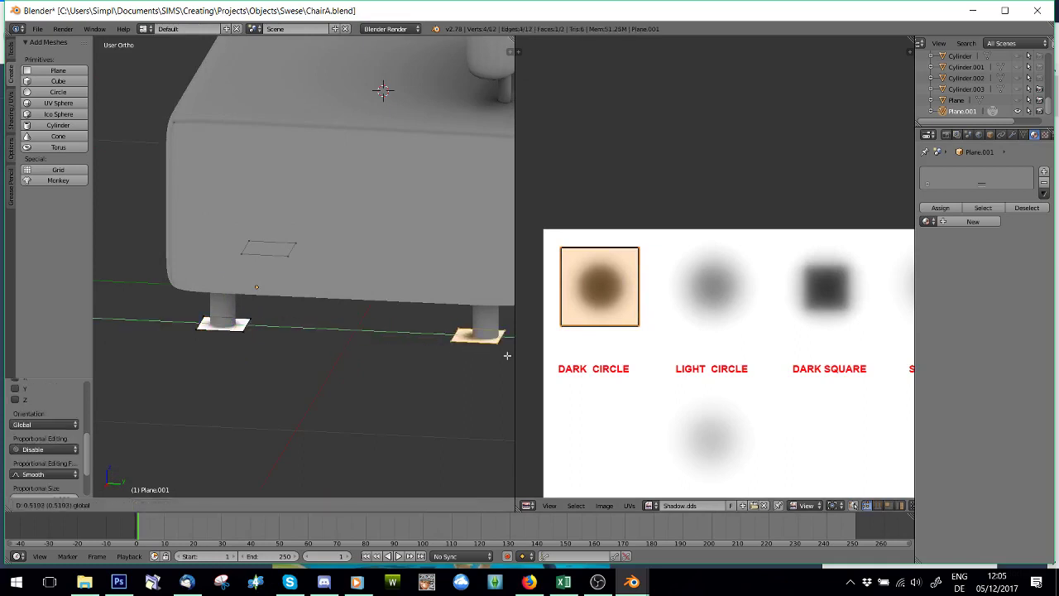
pyautogui.click(96, 361)
# Step: Duplicate the rear leg's shadow plane and move the copy along X under the remaining rear leg
pyautogui.moveTo(429, 354); pyautogui.dragTo(305, 355, button='middle')
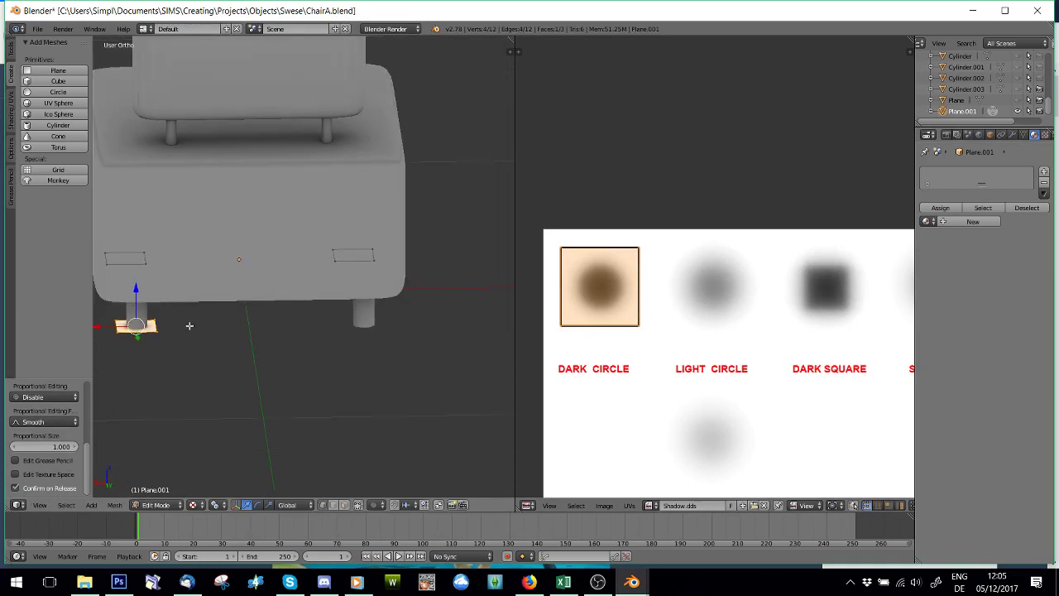
pyautogui.moveTo(103, 326); pyautogui.dragTo(331, 337)
pyautogui.hotkey('shift', 'd')
pyautogui.rightClick(130, 324)
pyautogui.moveTo(331, 337); pyautogui.dragTo(392, 350, button='middle')
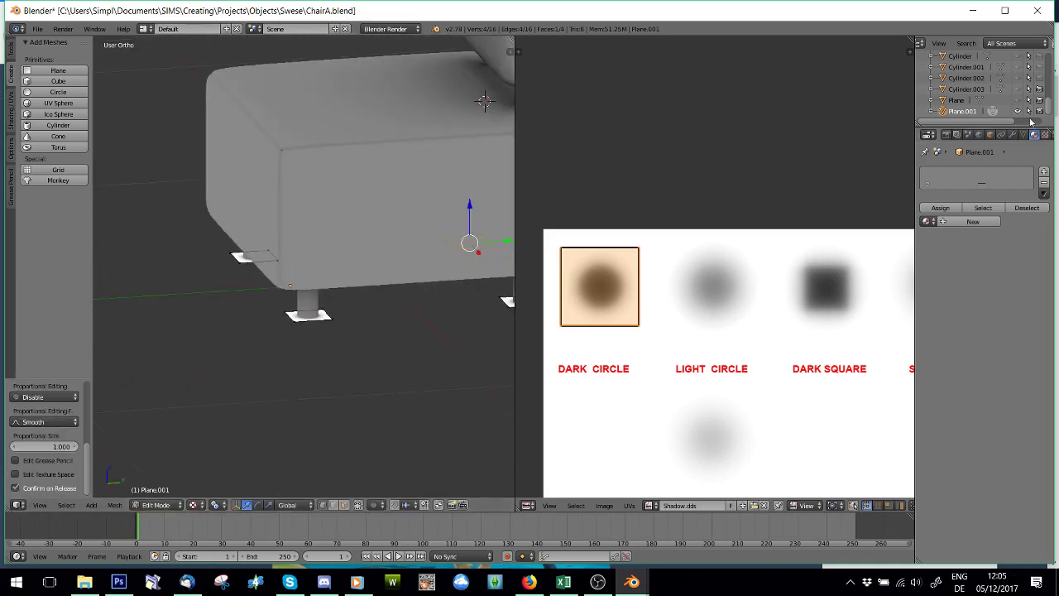
# Step: Unhide the large shadow plane and raise all four leg shadow planes slightly along Z so they sit just above it
pyautogui.click(1017, 100)
pyautogui.moveTo(347, 315); pyautogui.dragTo(304, 317, button='middle')
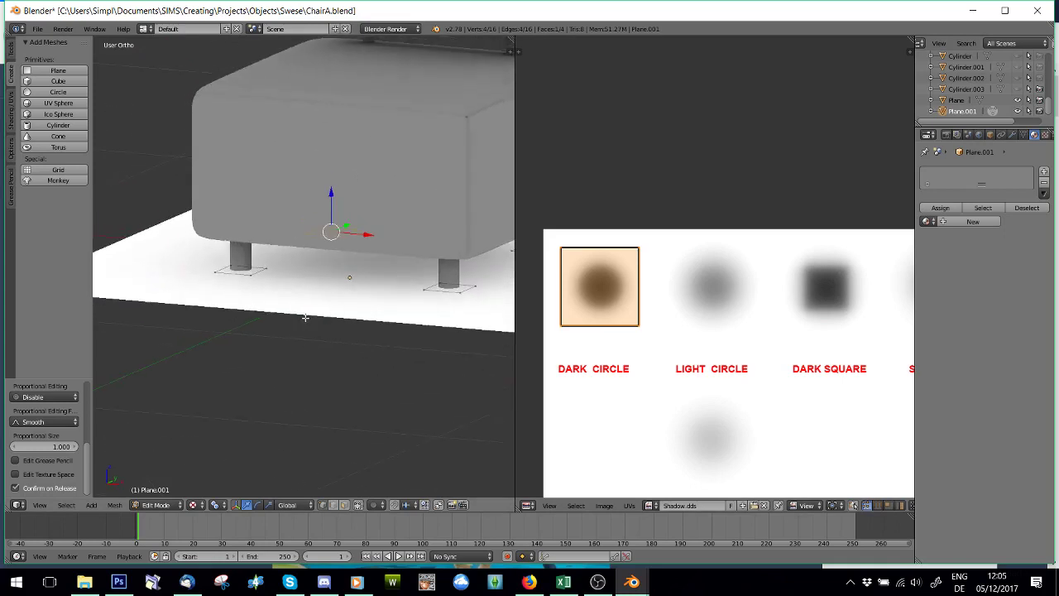
pyautogui.press('a')
pyautogui.scroll(-4, 305, 318)
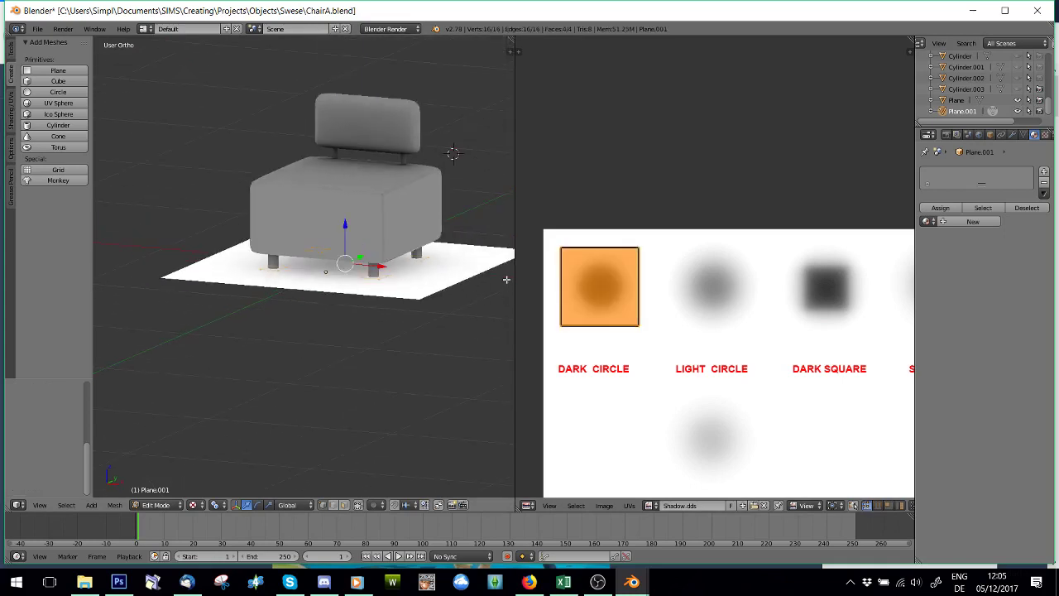
pyautogui.moveTo(514, 271); pyautogui.dragTo(643, 277)
pyautogui.scroll(4, 514, 295)
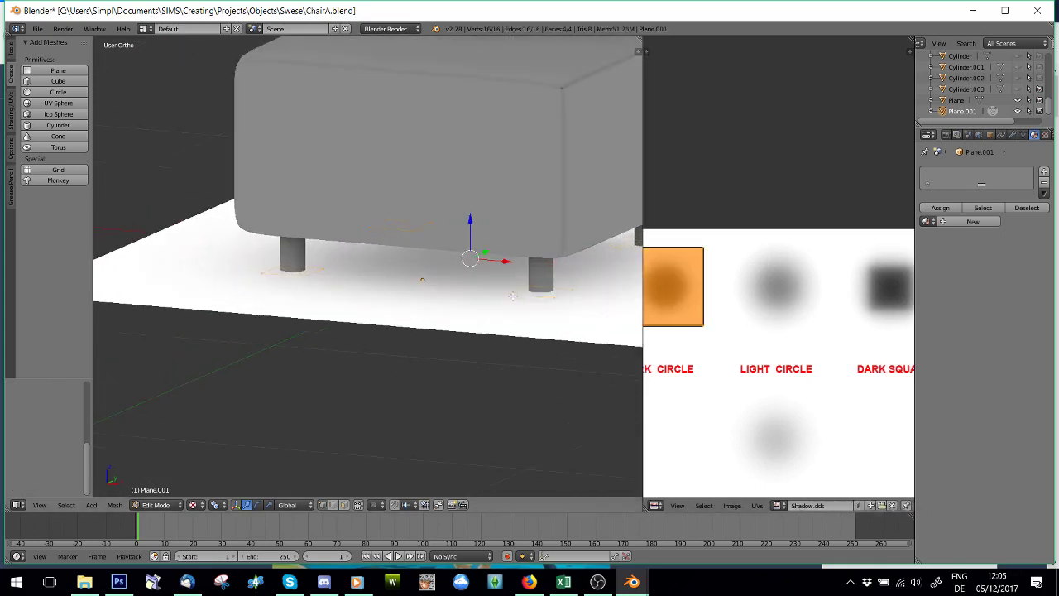
pyautogui.moveTo(470, 220); pyautogui.dragTo(470, 215)
pyautogui.moveTo(470, 215); pyautogui.dragTo(499, 209, button='middle')
pyautogui.press('a')
pyautogui.moveTo(343, 320); pyautogui.dragTo(369, 334, button='middle')
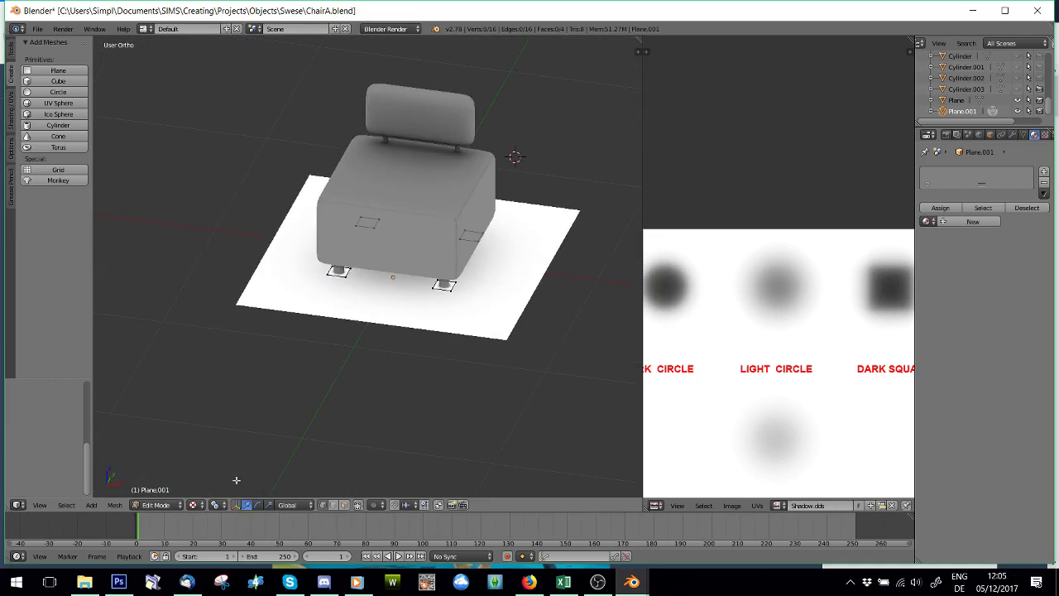
# Step: In Object Mode, select the leg shadow planes with the large plane as the active object and join them
pyautogui.click(157, 505)
pyautogui.click(161, 490)
pyautogui.scroll(3, 330, 398)
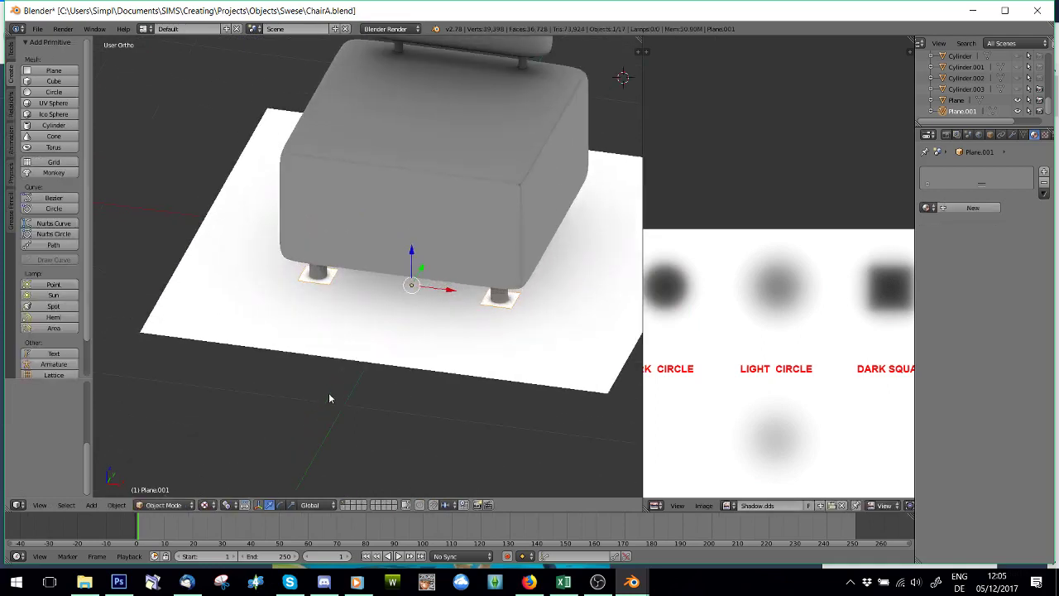
pyautogui.rightClick(400, 337)
pyautogui.scroll(-4, 331, 290)
pyautogui.scroll(2, 420, 318)
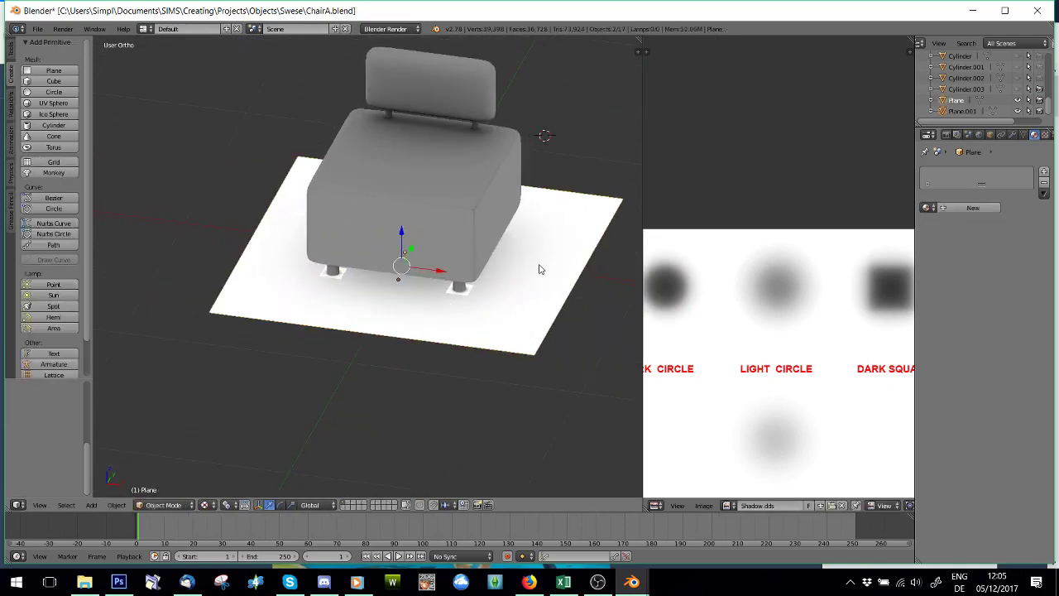
pyautogui.rightClick(455, 298)
pyautogui.scroll(2, 407, 329)
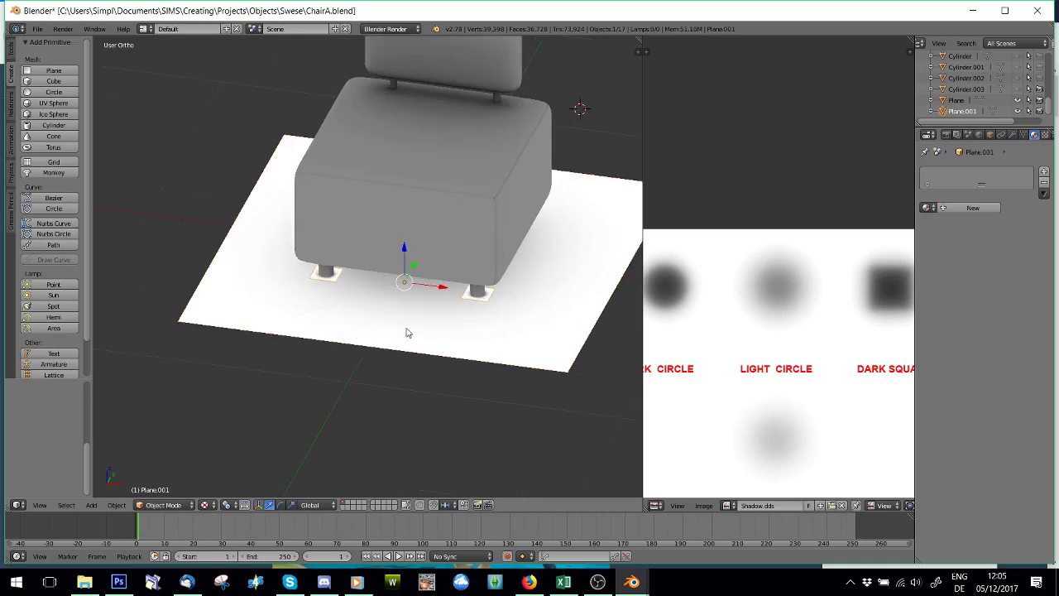
pyautogui.rightClick(407, 332)
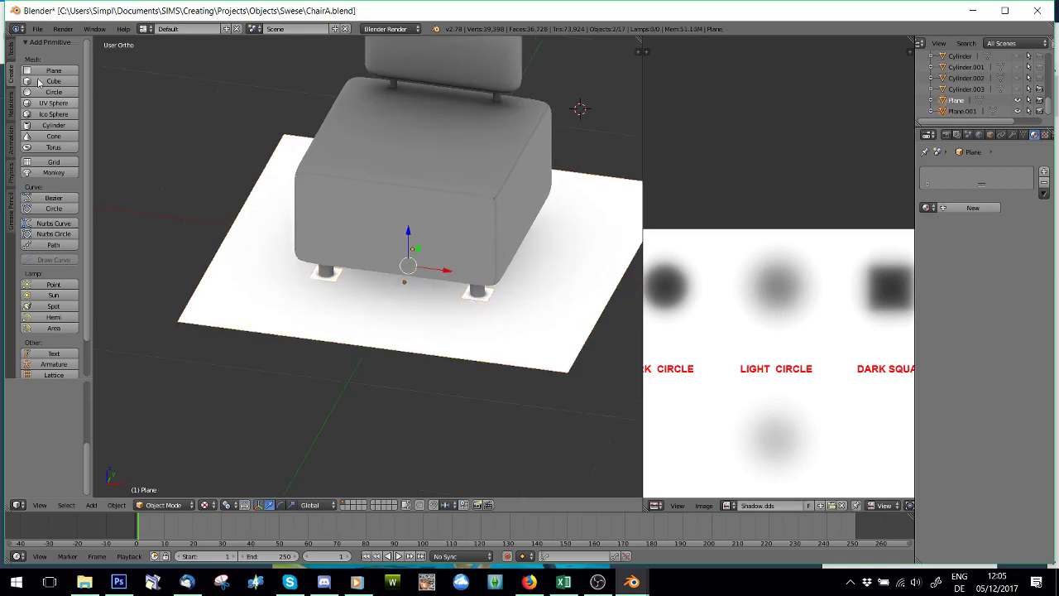
pyautogui.click(11, 52)
pyautogui.click(31, 164)
# Step: Switch the render engine to Cycles Render
pyautogui.moveTo(355, 377)
pyautogui.mouseDown(button='middle')
pyautogui.moveTo(380, 355)
pyautogui.moveTo(357, 361)
pyautogui.mouseUp(button='middle')
pyautogui.click(389, 29)
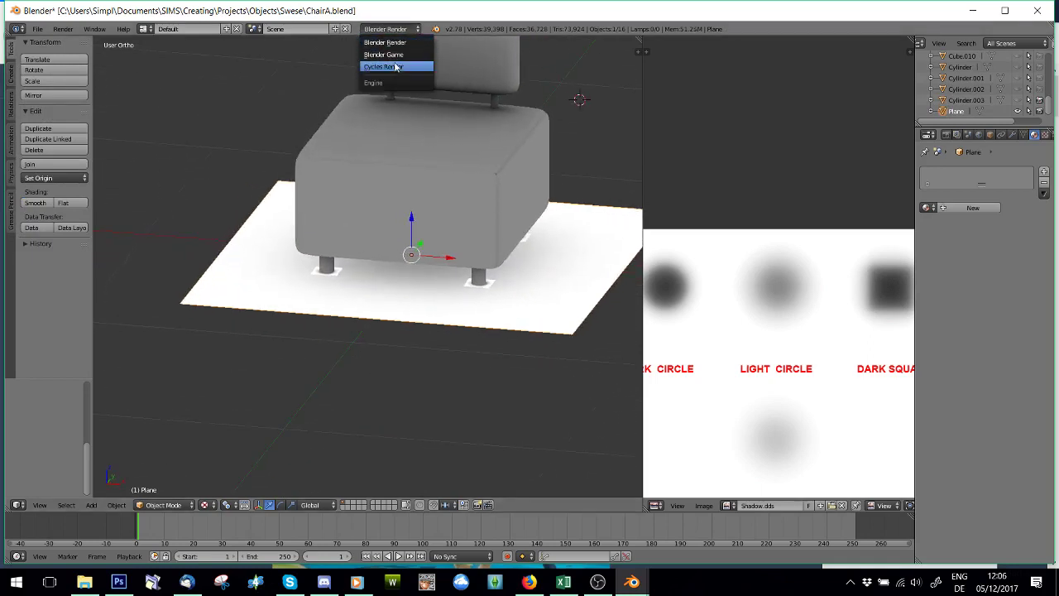
pyautogui.click(395, 67)
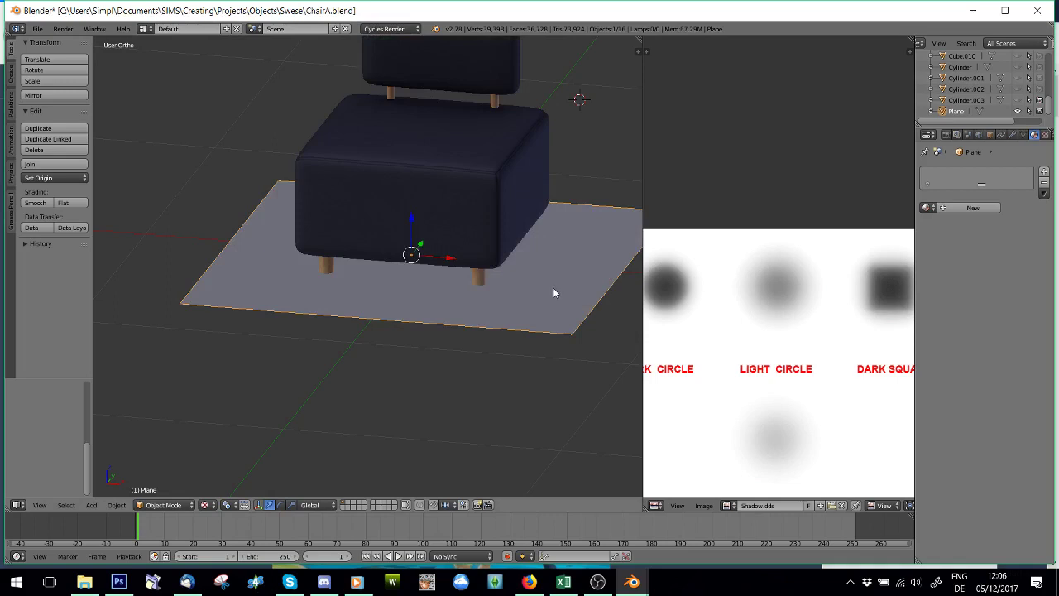
pyautogui.scroll(-2, 418, 166)
pyautogui.scroll(2, 448, 276)
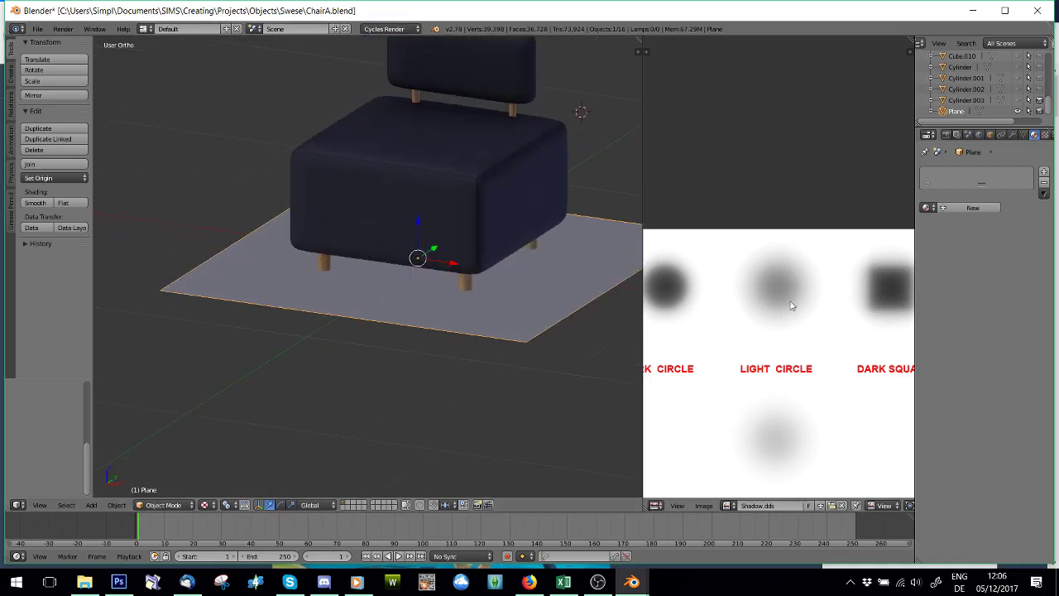
# Step: Give the joined shadow plane a new material whose diffuse color is an Image Texture using Shadow.dds from General Images
pyautogui.click(1043, 171)
pyautogui.click(980, 209)
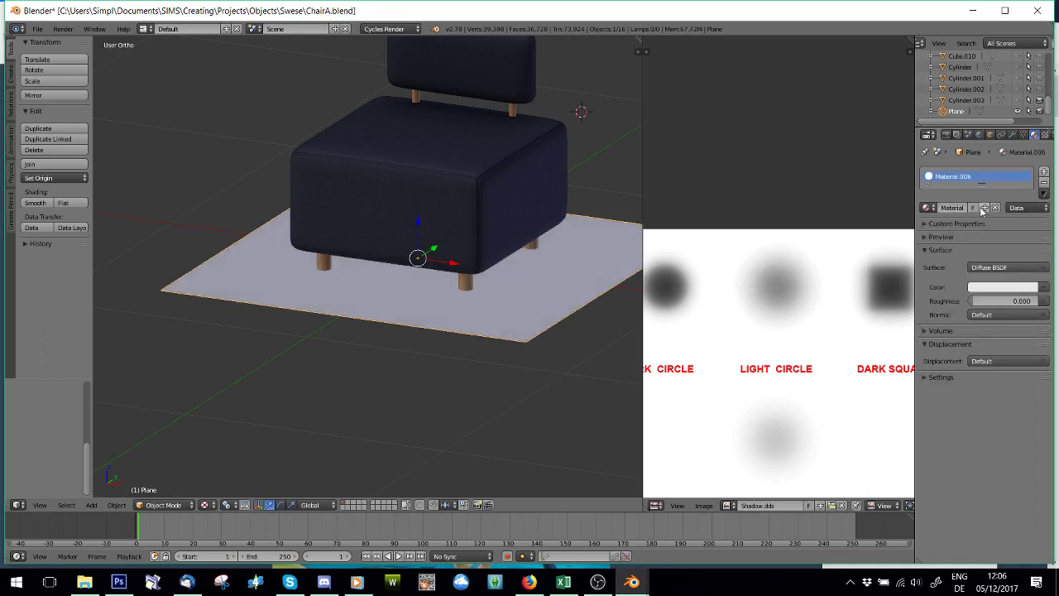
pyautogui.click(1045, 288)
pyautogui.click(829, 195)
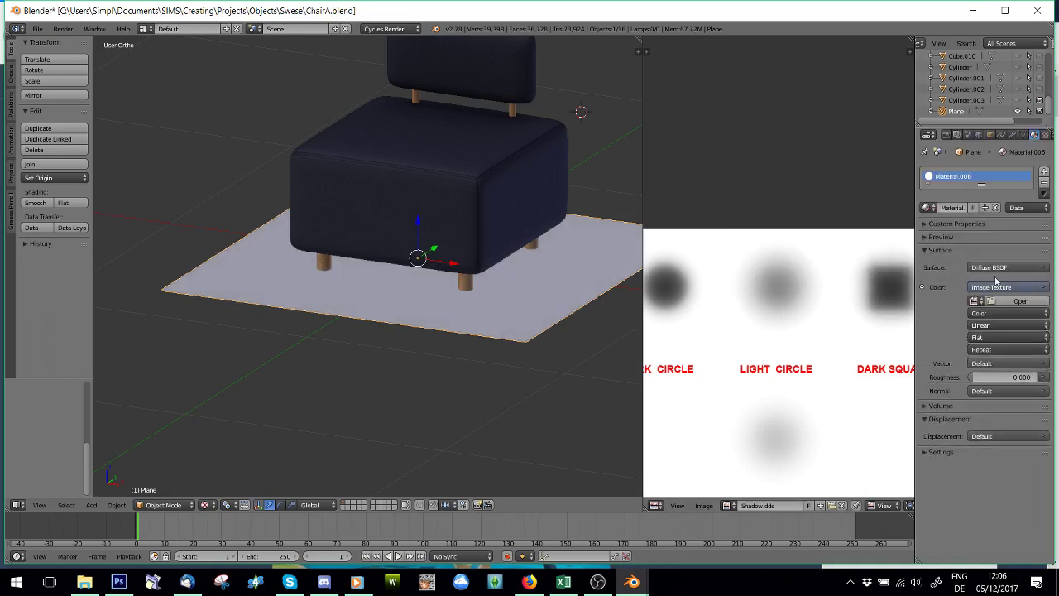
pyautogui.click(1023, 304)
pyautogui.click(48, 214)
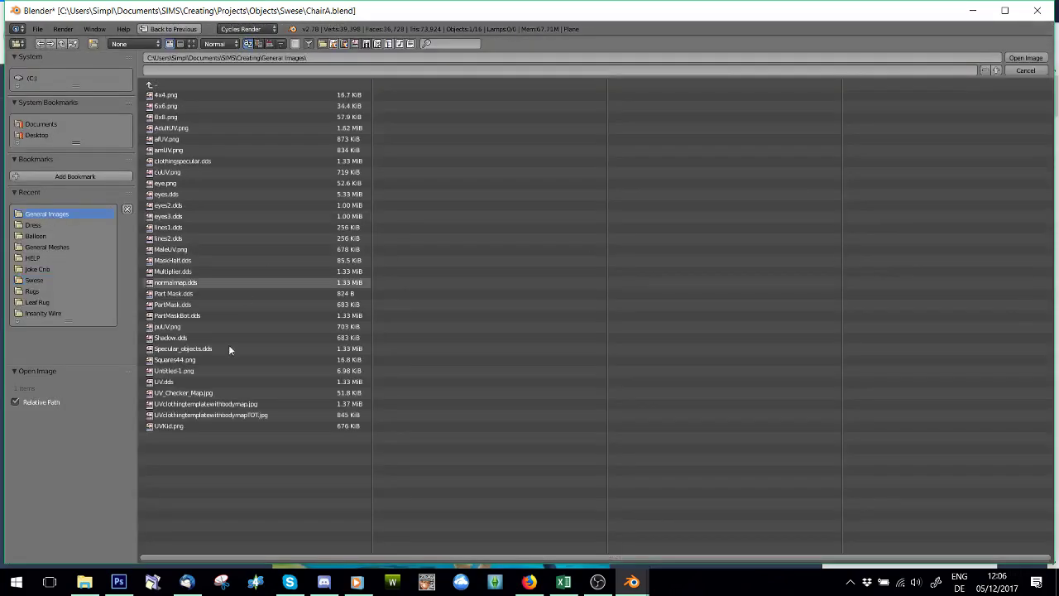
pyautogui.doubleClick(182, 338)
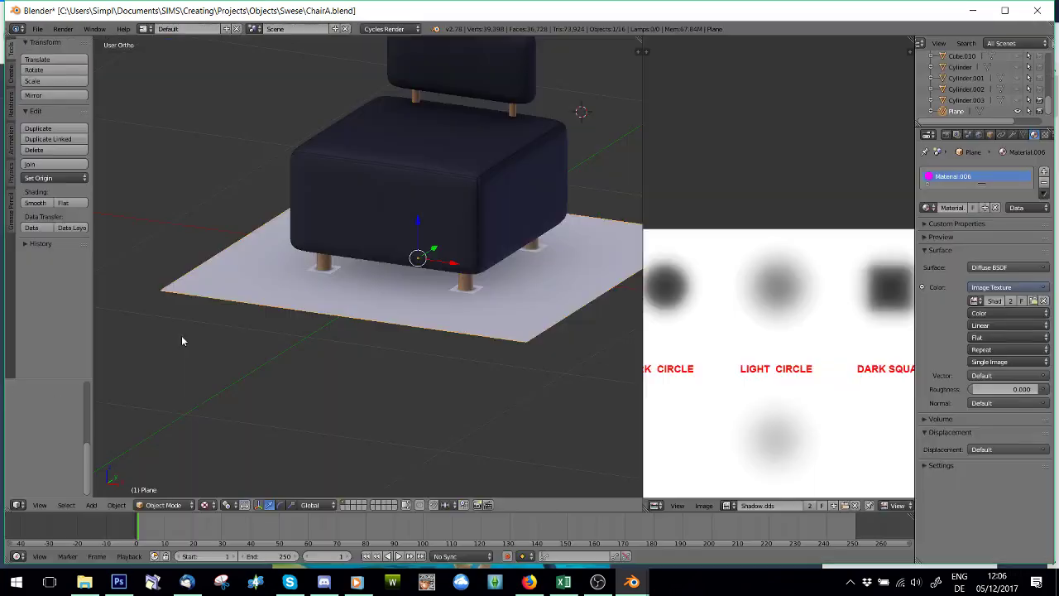
# Step: Preview the chair with Rendered shading and inspect the ground and leg shadows from the front and from above
pyautogui.click(205, 504)
pyautogui.click(216, 432)
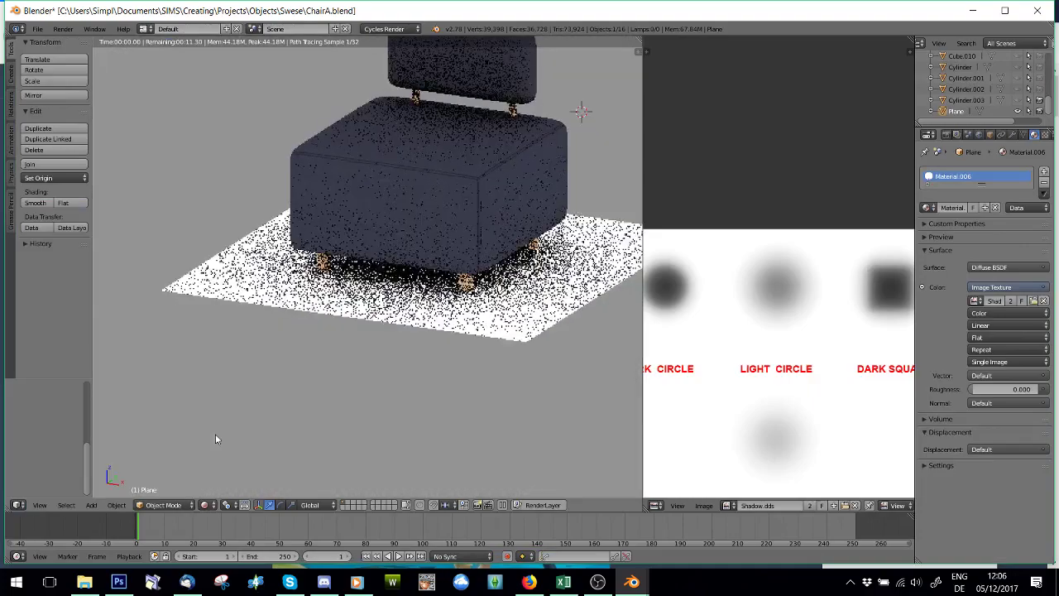
pyautogui.moveTo(279, 338); pyautogui.dragTo(302, 357, button='middle')
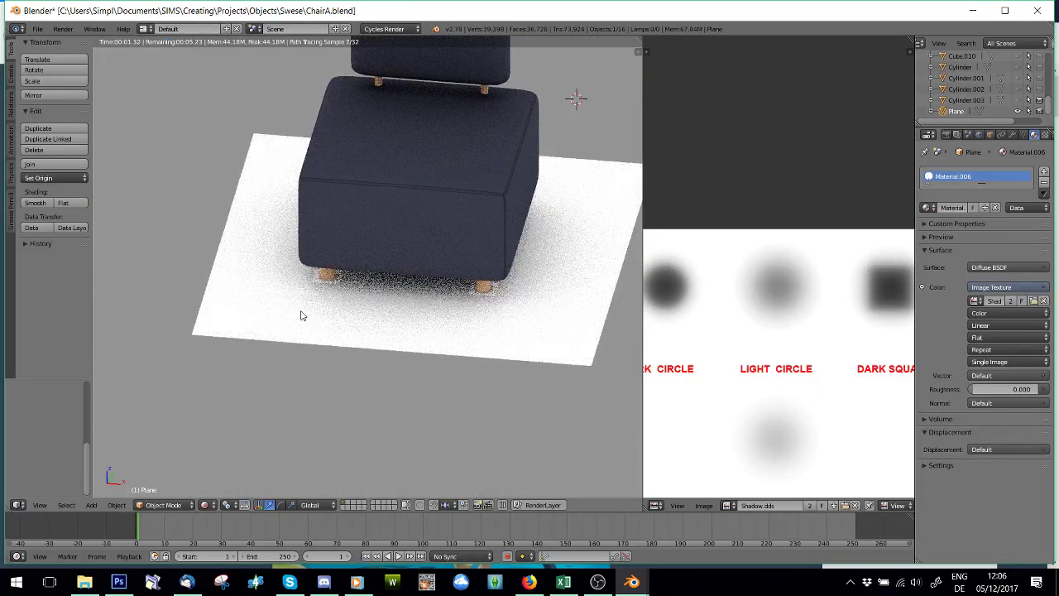
pyautogui.moveTo(321, 279); pyautogui.dragTo(166, 417, button='middle')
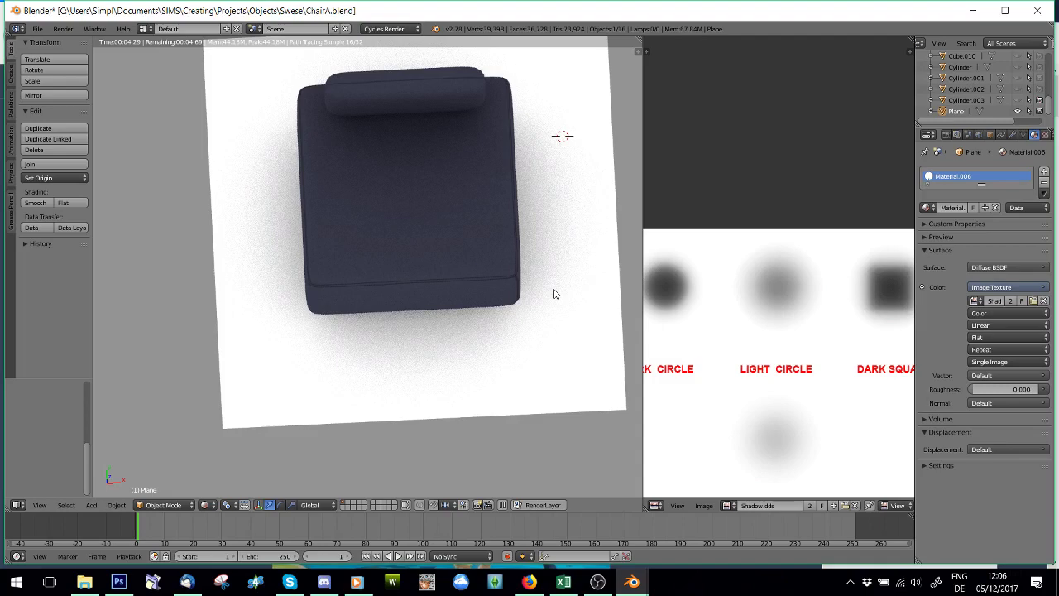
pyautogui.moveTo(555, 293); pyautogui.dragTo(358, 385, button='middle')
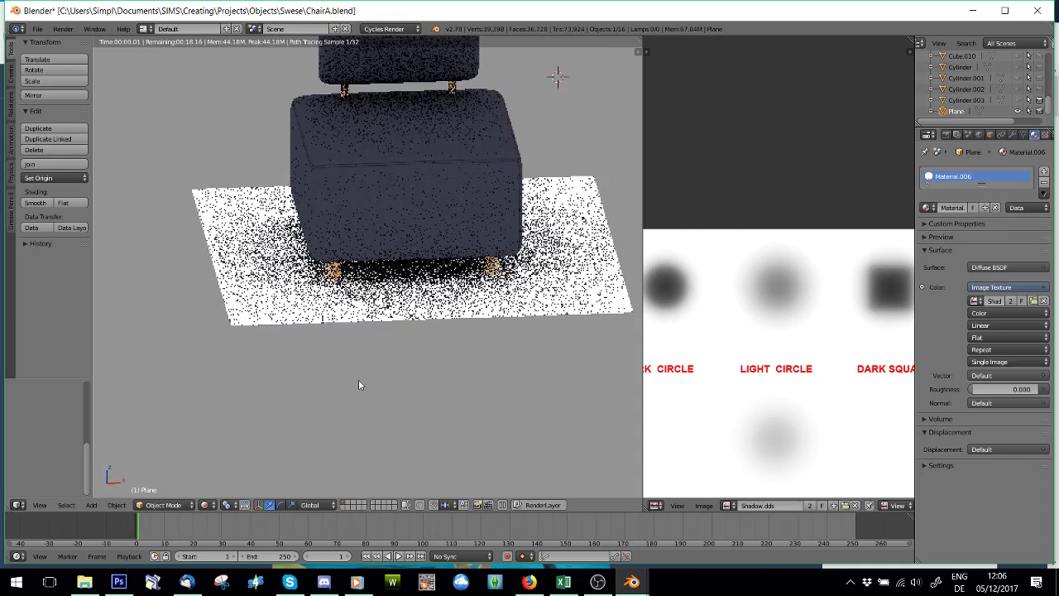
pyautogui.click(163, 505)
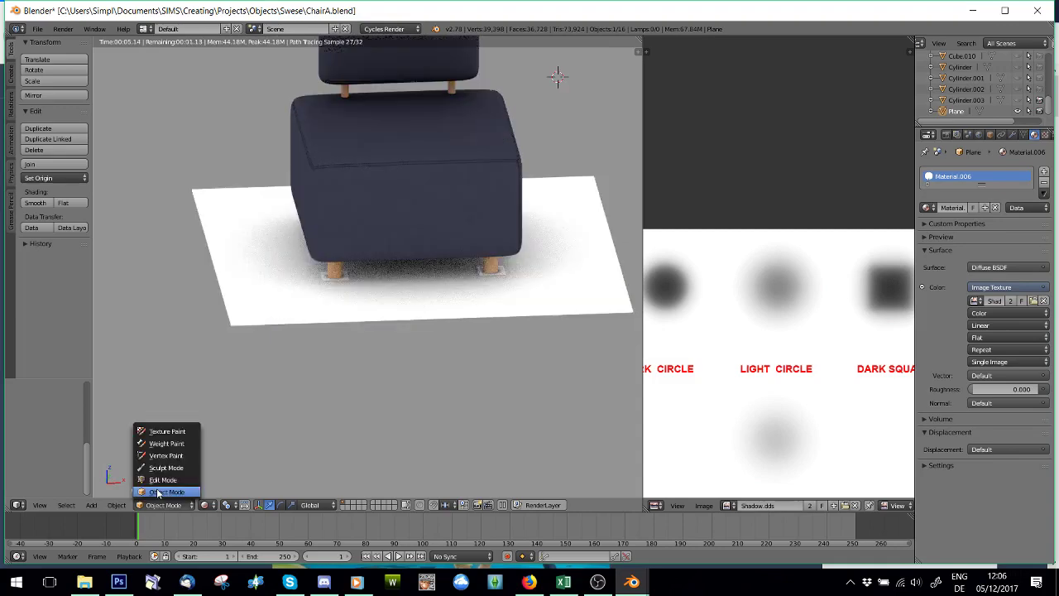
pyautogui.click(161, 506)
pyautogui.click(166, 483)
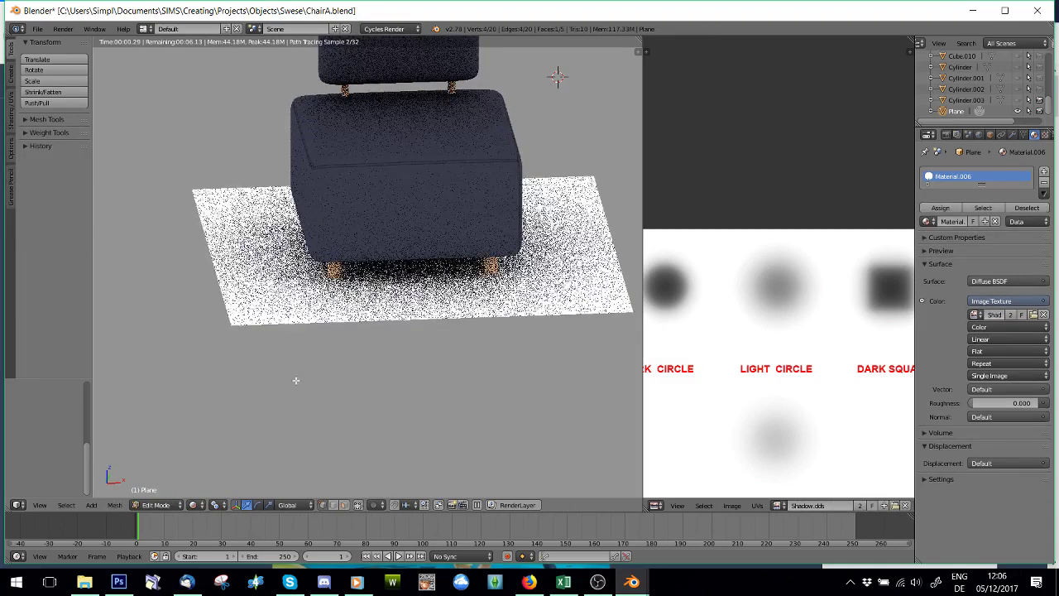
pyautogui.moveTo(296, 380); pyautogui.dragTo(266, 367, button='middle')
pyautogui.click(193, 519)
pyautogui.moveTo(194, 520); pyautogui.dragTo(196, 542)
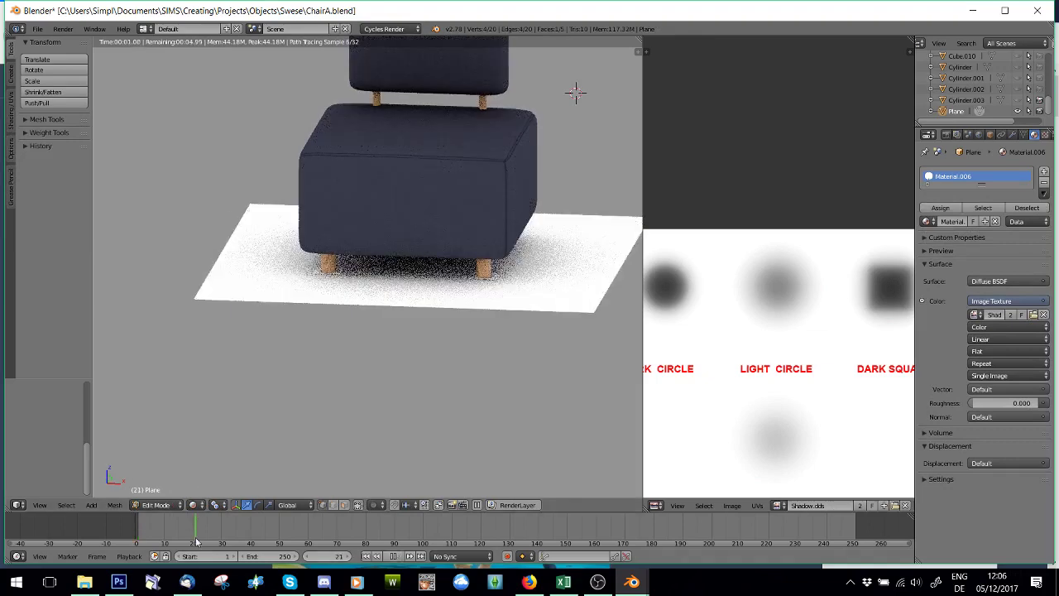
# Step: Leave the rendered preview, deselect the shadow mesh and return to Object Mode
pyautogui.hotkey('shift', 'z')
pyautogui.scroll(1, 344, 361)
pyautogui.press('a')
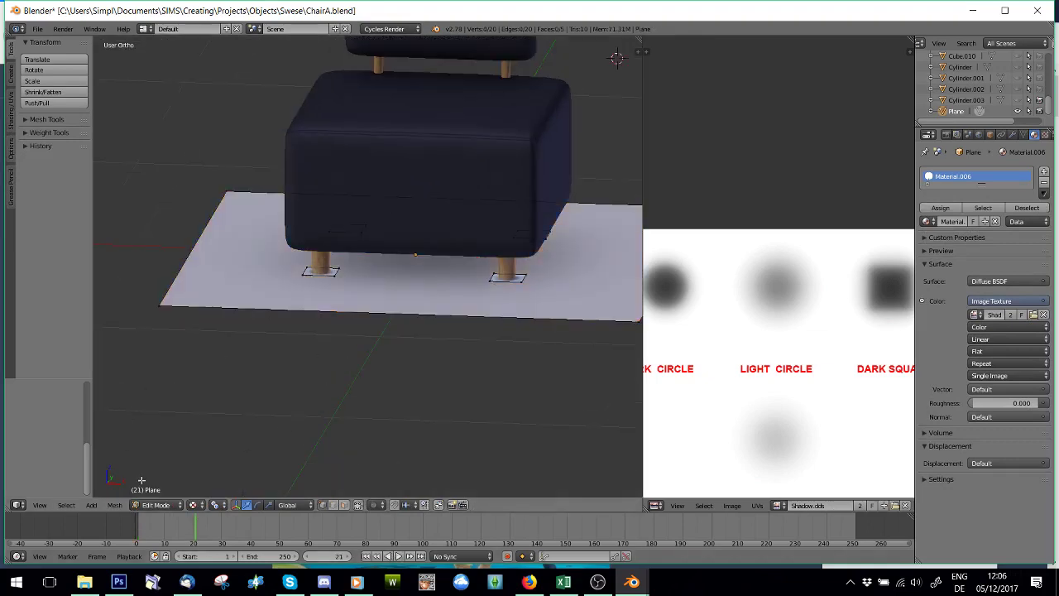
pyautogui.click(156, 505)
pyautogui.click(166, 489)
pyautogui.scroll(-2, 376, 331)
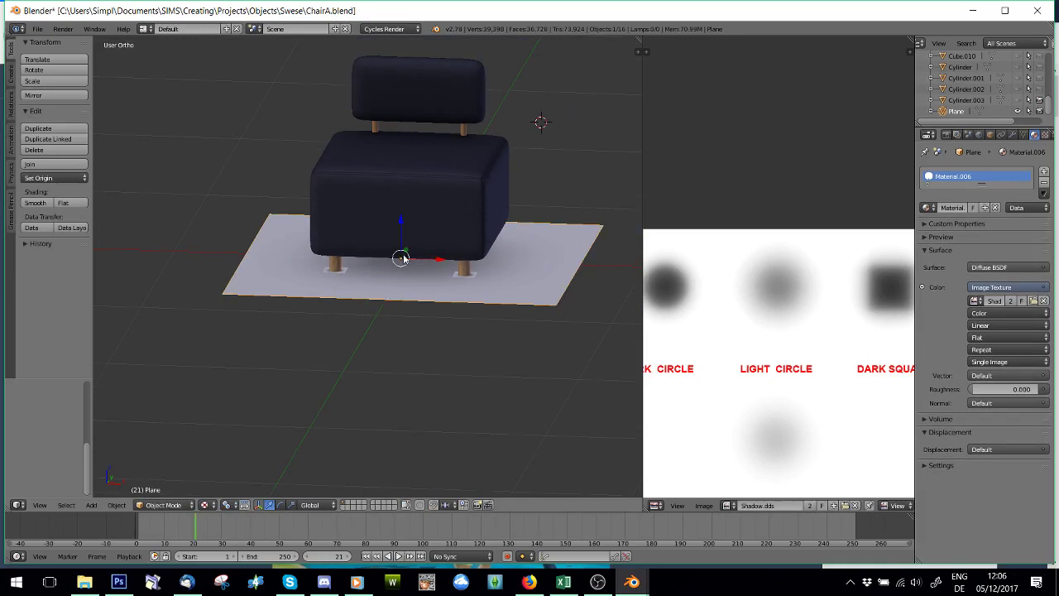
# Step: Set up a Wavefront OBJ export of the chair and shadow as ChairA.obj with Selection Only enabled, and leave without exporting
pyautogui.rightClick(441, 175)
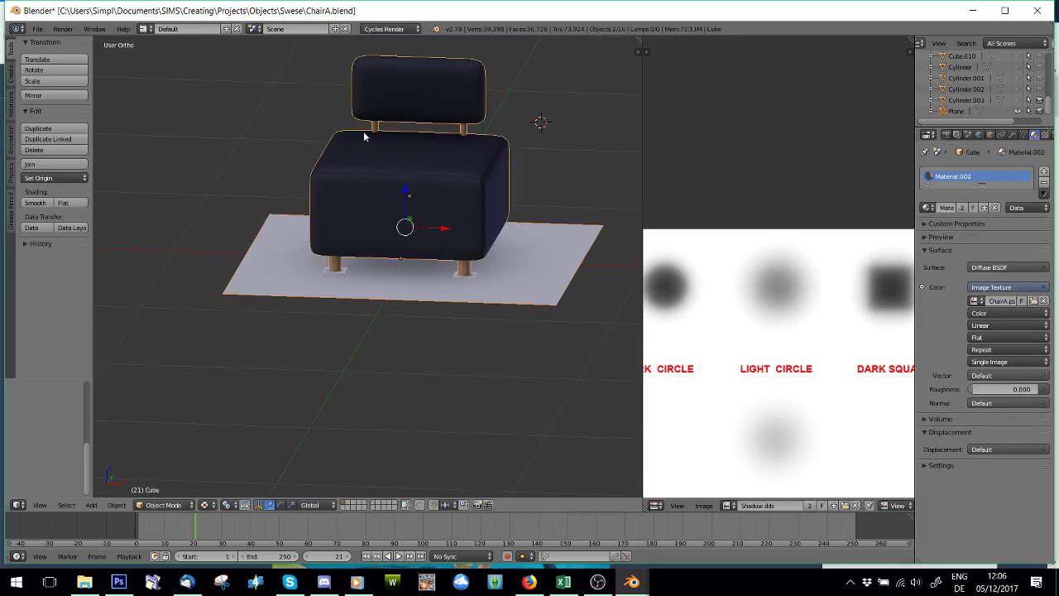
pyautogui.click(37, 29)
pyautogui.moveTo(58, 239)
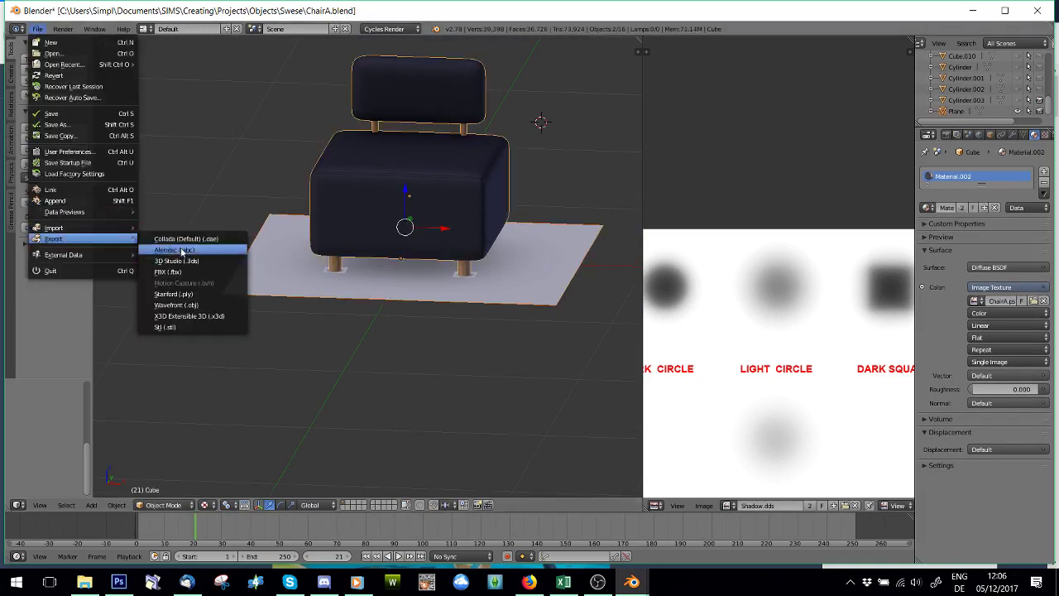
pyautogui.click(179, 304)
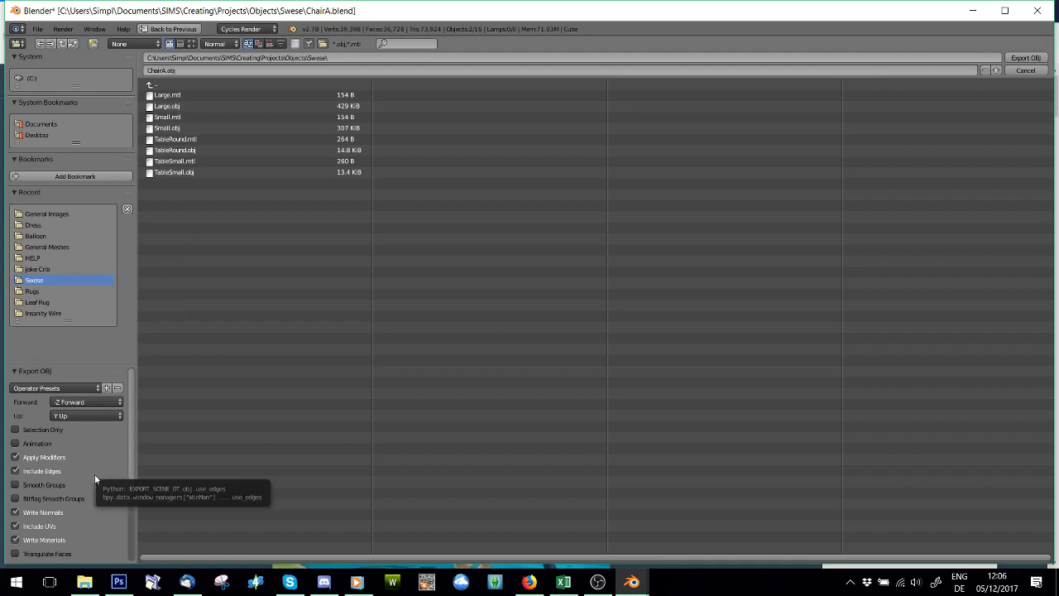
pyautogui.scroll(-4, 95, 479)
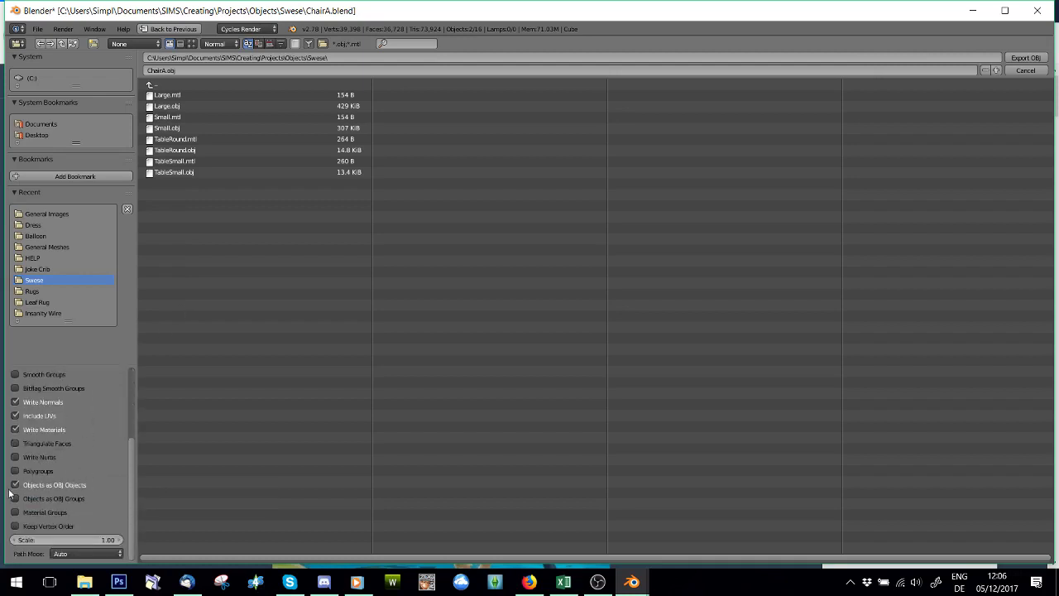
pyautogui.scroll(2, 57, 481)
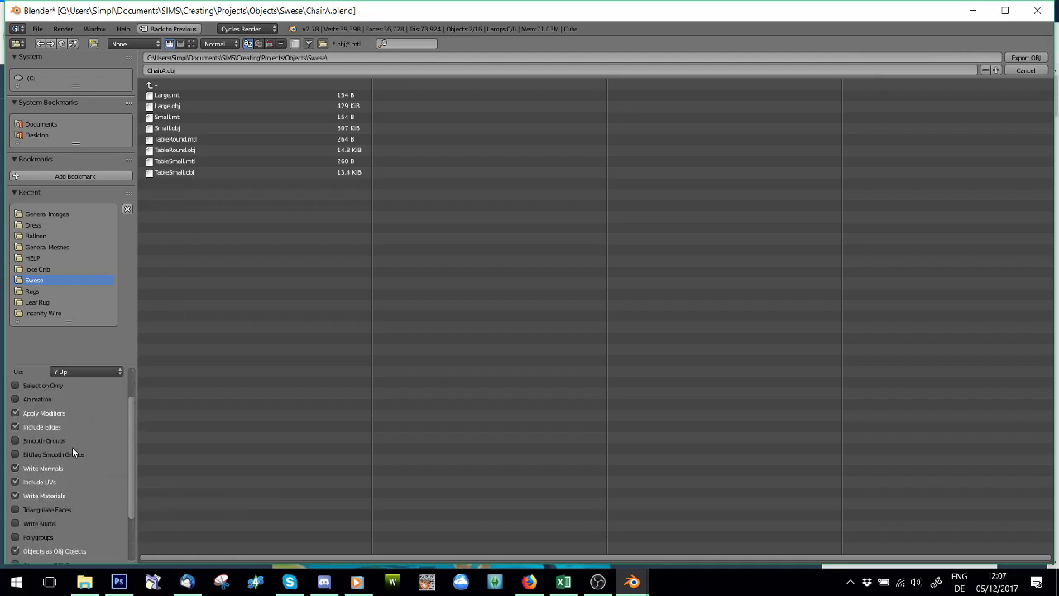
pyautogui.click(23, 388)
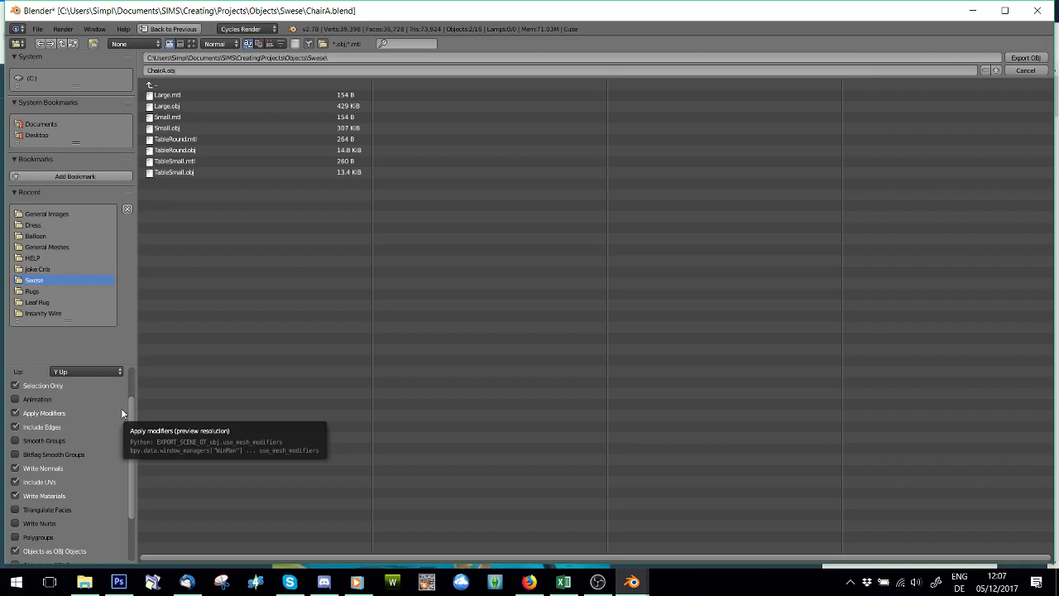
pyautogui.scroll(2, 121, 408)
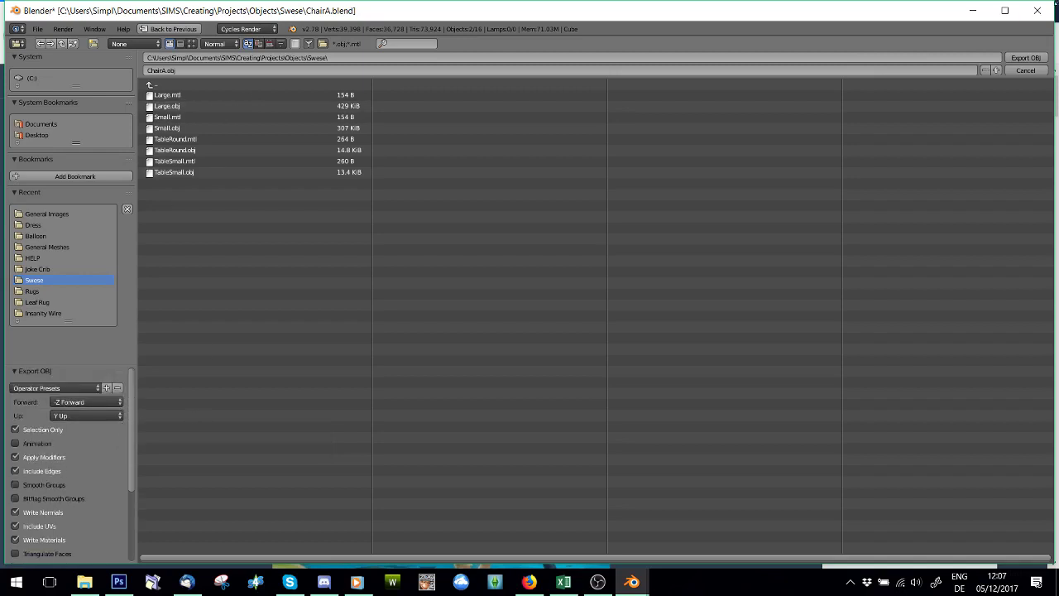
pyautogui.click(1010, 71)
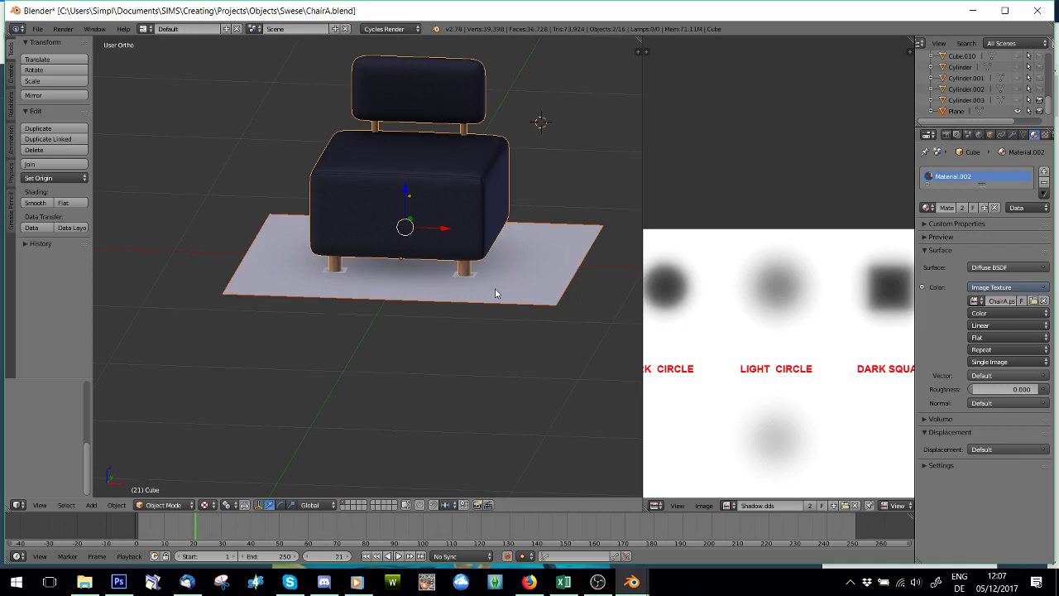
# Step: Switch to the Blender window with Laying.blend and examine the toy's shadow plane and its UV square on Shadow.dds
pyautogui.moveTo(632, 582)
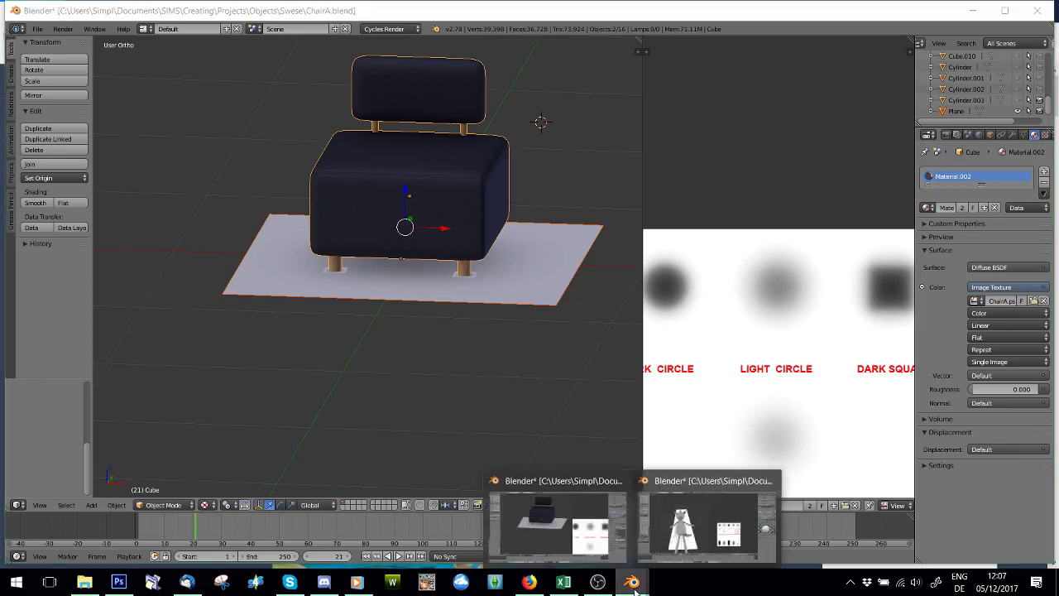
pyautogui.click(677, 553)
pyautogui.moveTo(319, 303); pyautogui.dragTo(299, 323, button='middle')
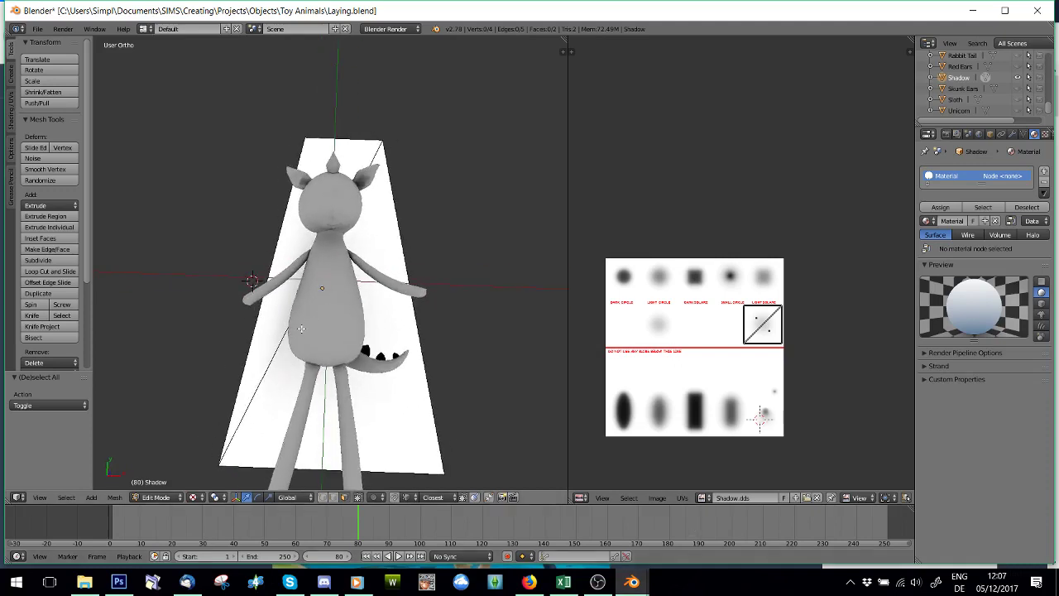
pyautogui.scroll(-3, 301, 329)
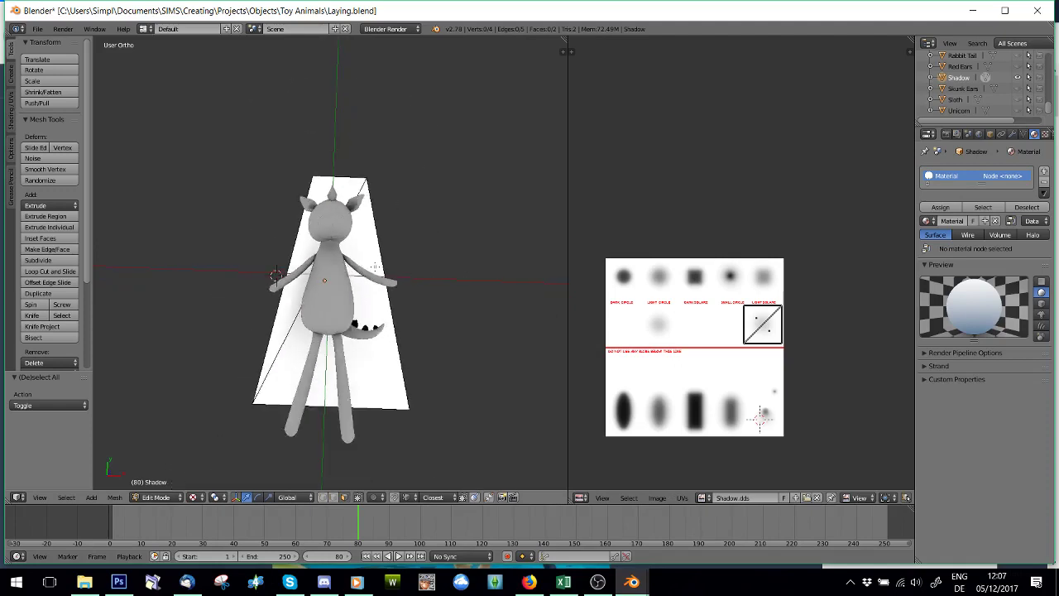
pyautogui.scroll(6, 603, 290)
pyautogui.moveTo(800, 440); pyautogui.dragTo(731, 177, button='middle')
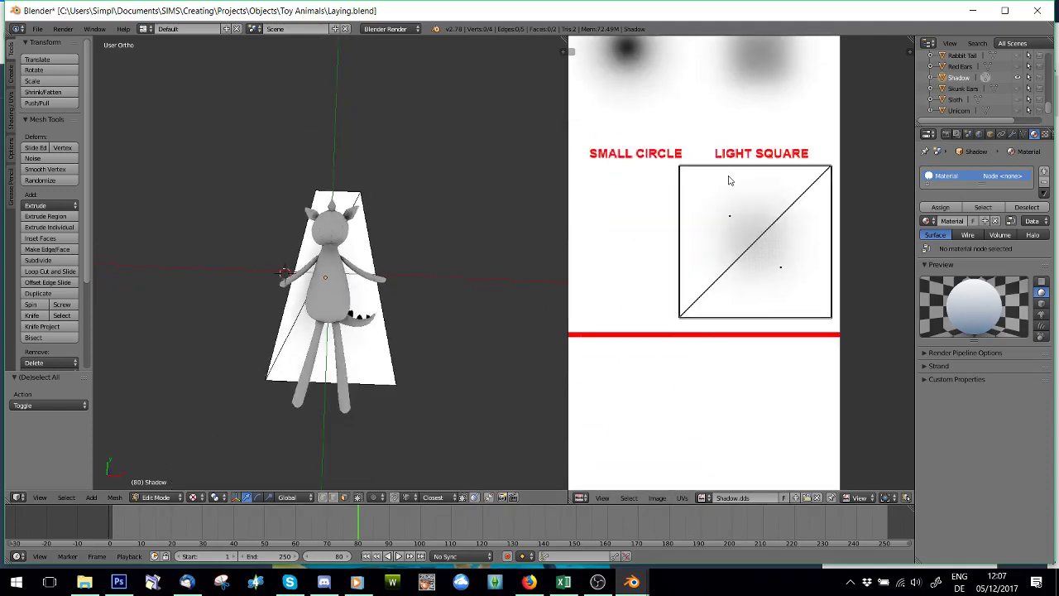
pyautogui.scroll(2, 653, 359)
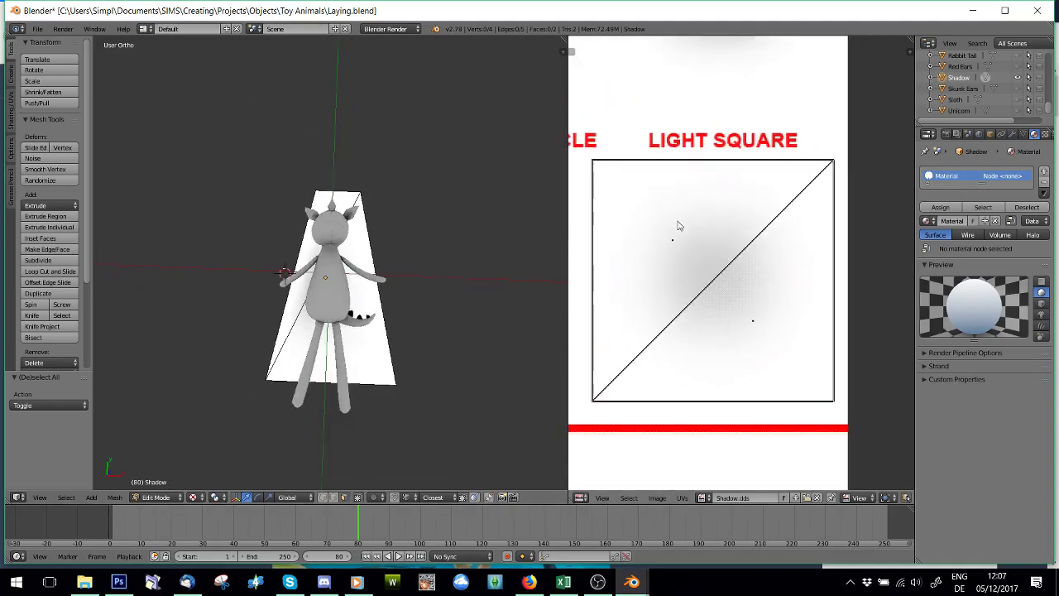
pyautogui.scroll(3, 399, 176)
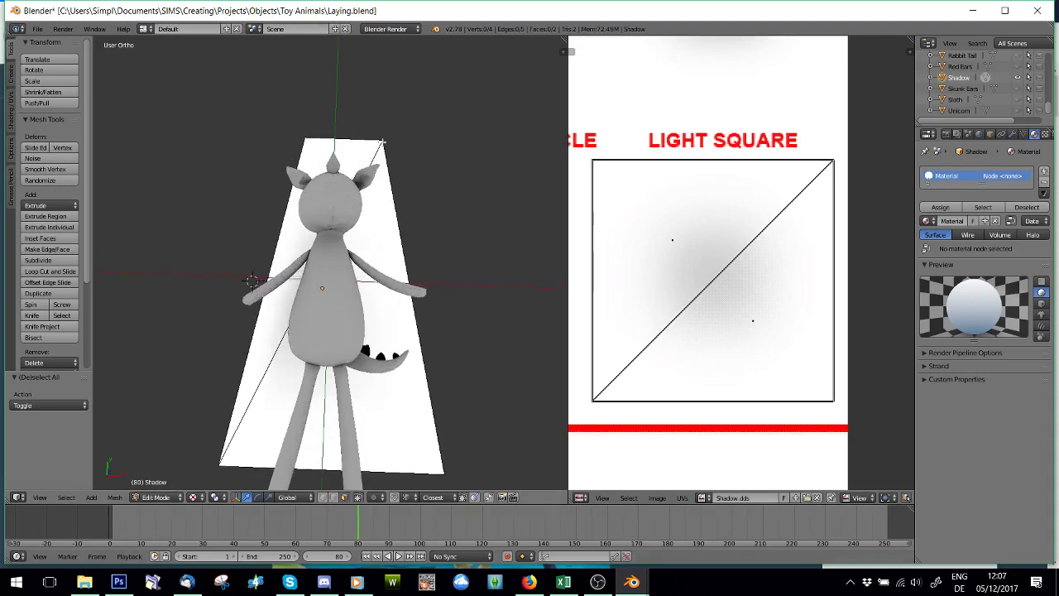
# Step: Try moving the shadow plane's selected edges about 0.013 along X, and undo the move
pyautogui.rightClick(384, 142)
pyautogui.press('g')
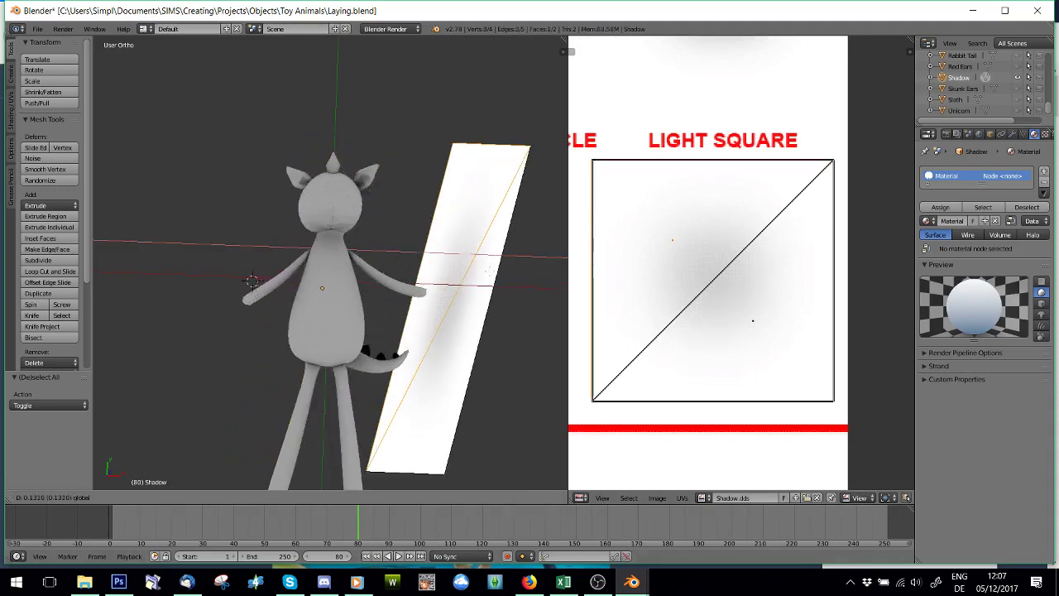
pyautogui.click(354, 252)
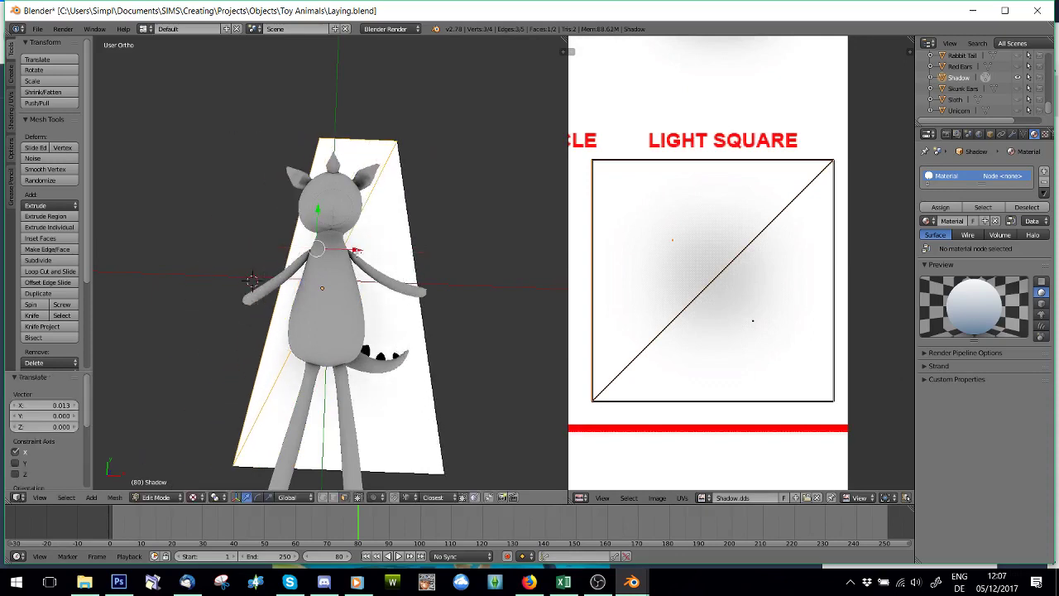
pyautogui.hotkey('ctrl', 'z')
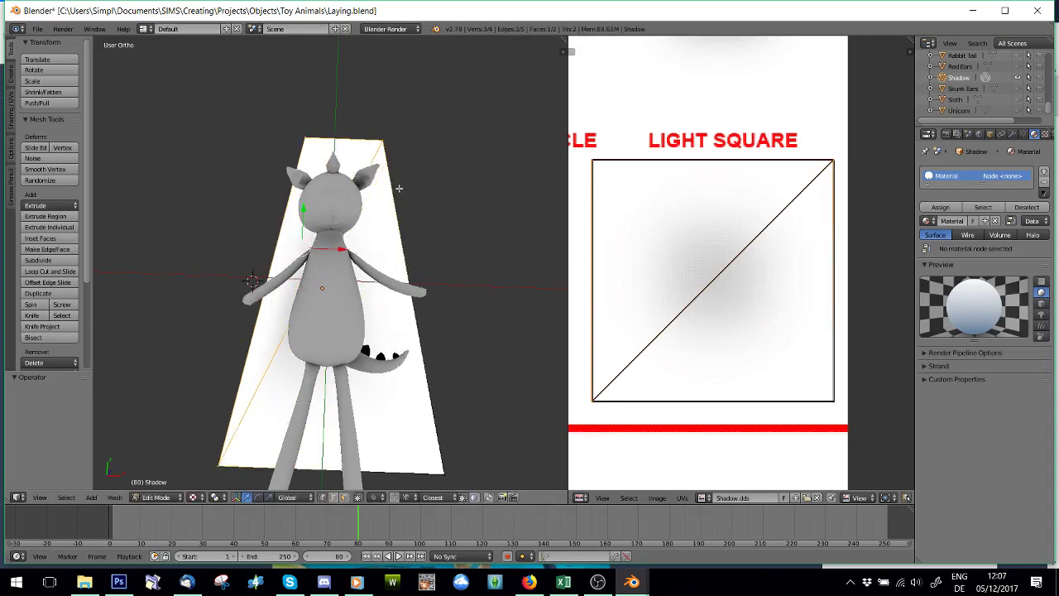
# Step: Try moving the shadow plane's head-end corner on the positive X side outward along X, and bring it back by about 0.026
pyautogui.rightClick(384, 140)
pyautogui.press('g')
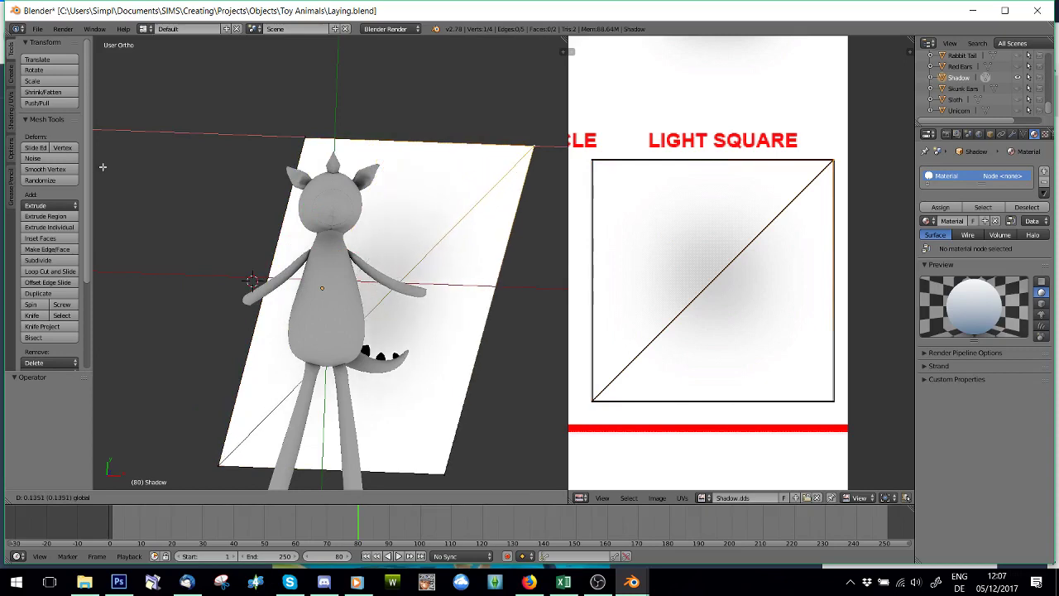
pyautogui.moveTo(151, 188); pyautogui.dragTo(451, 143)
pyautogui.press('g')
pyautogui.press('x')
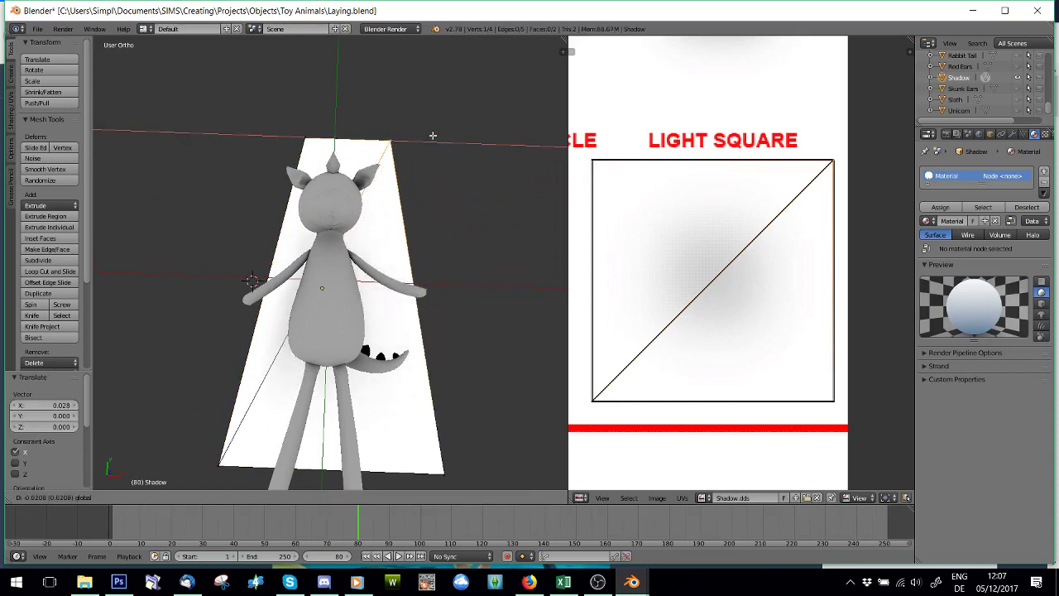
pyautogui.press('Return')
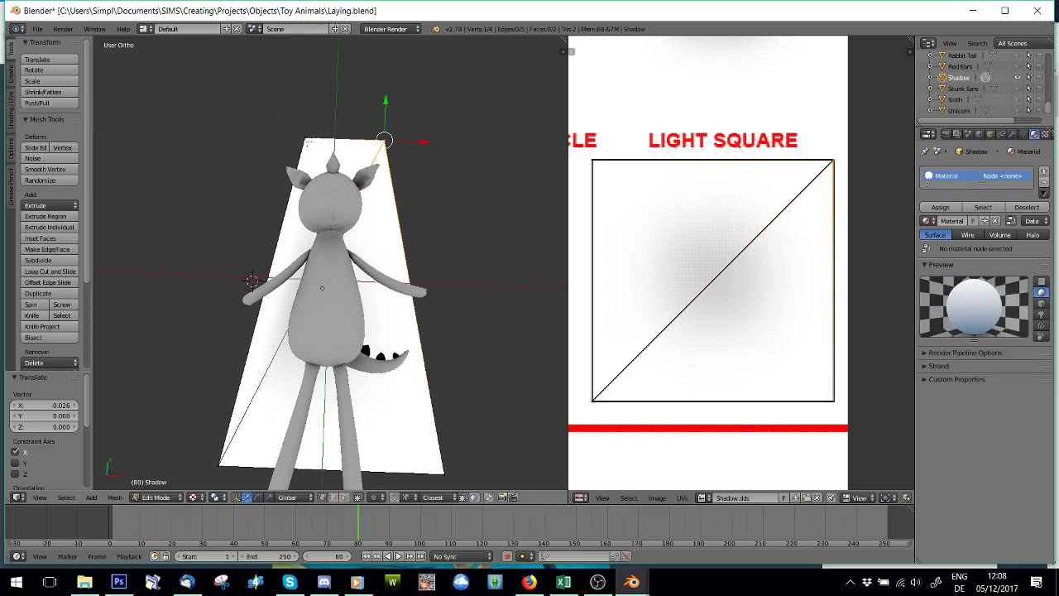
# Step: Examine the shadow beneath the toy from the side and from above, and its UV square on the shadow texture
pyautogui.moveTo(259, 469); pyautogui.dragTo(317, 383, button='middle')
pyautogui.scroll(4, 317, 383)
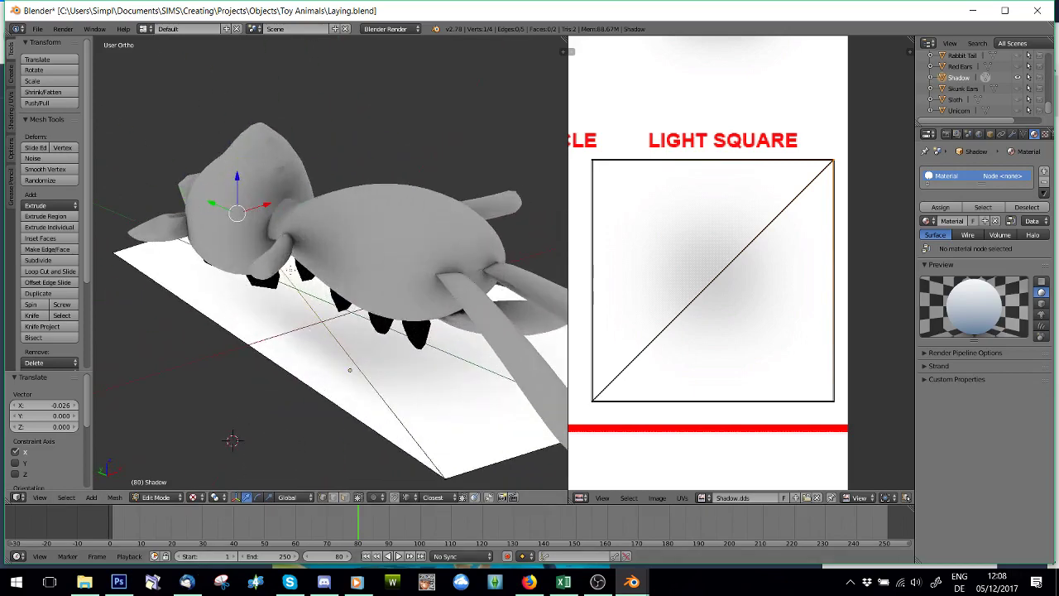
pyautogui.moveTo(496, 424); pyautogui.dragTo(371, 100, button='middle')
pyautogui.scroll(-6, 370, 99)
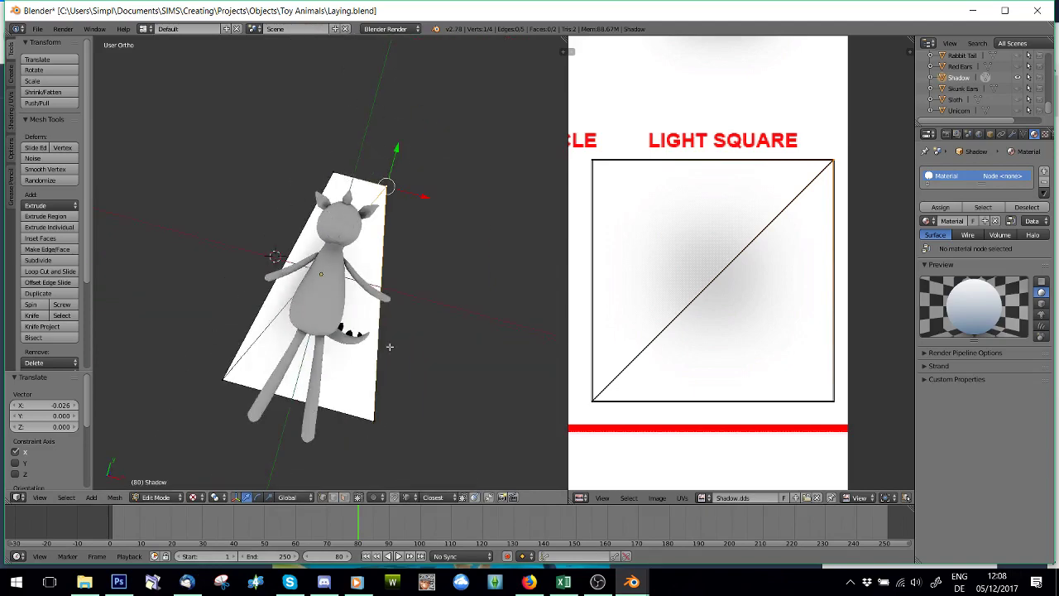
pyautogui.moveTo(230, 357); pyautogui.dragTo(284, 310, button='middle')
pyautogui.scroll(-4, 251, 211)
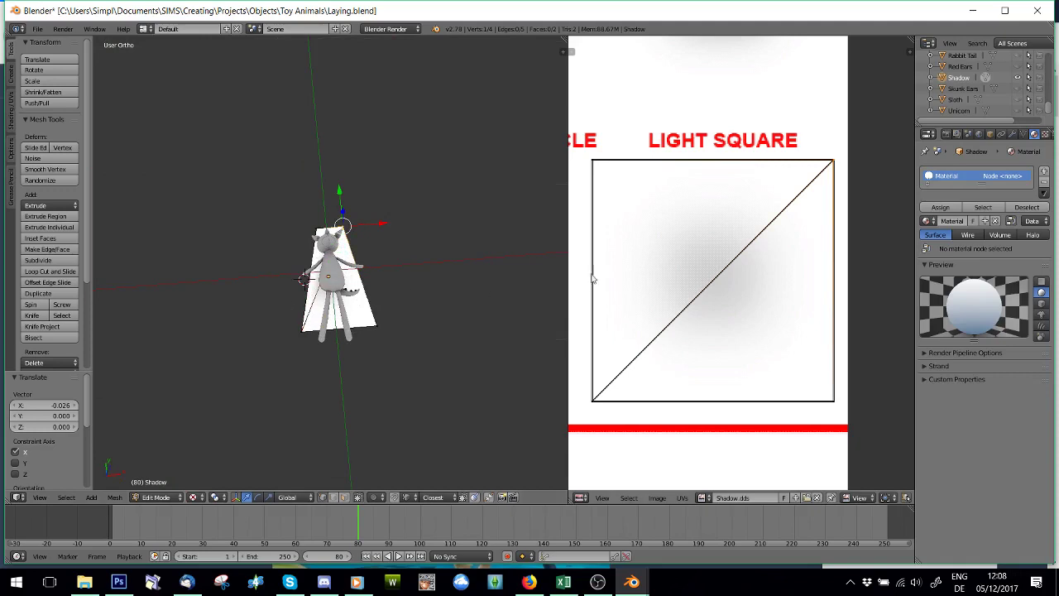
pyautogui.scroll(-8, 752, 266)
pyautogui.moveTo(700, 283); pyautogui.dragTo(719, 361, button='middle')
pyautogui.scroll(4, 733, 320)
pyautogui.moveTo(808, 435); pyautogui.dragTo(797, 249, button='middle')
pyautogui.scroll(3, 796, 289)
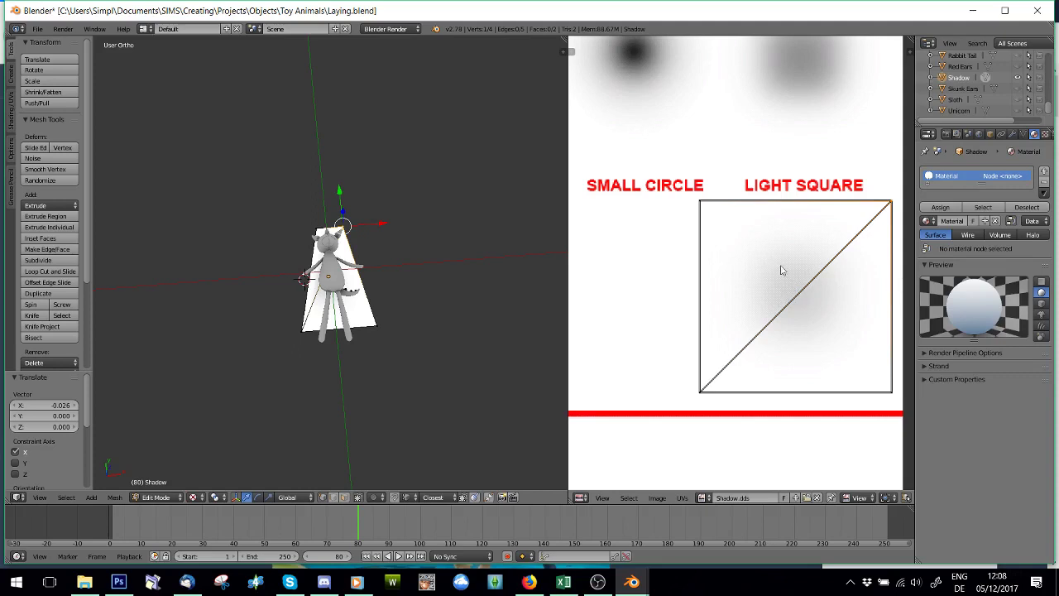
# Step: Select the whole shadow plane, try scaling its UV square uniformly by about 0.829, and undo that scaling
pyautogui.rightClick(742, 342)
pyautogui.press('a')
pyautogui.press('a')
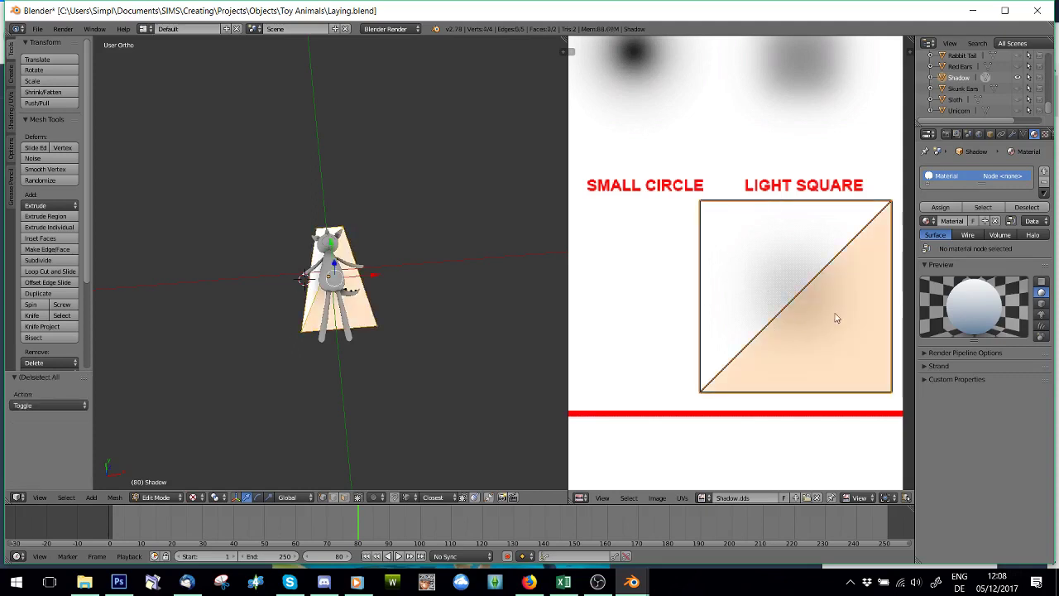
pyautogui.press('s')
pyautogui.click(893, 326)
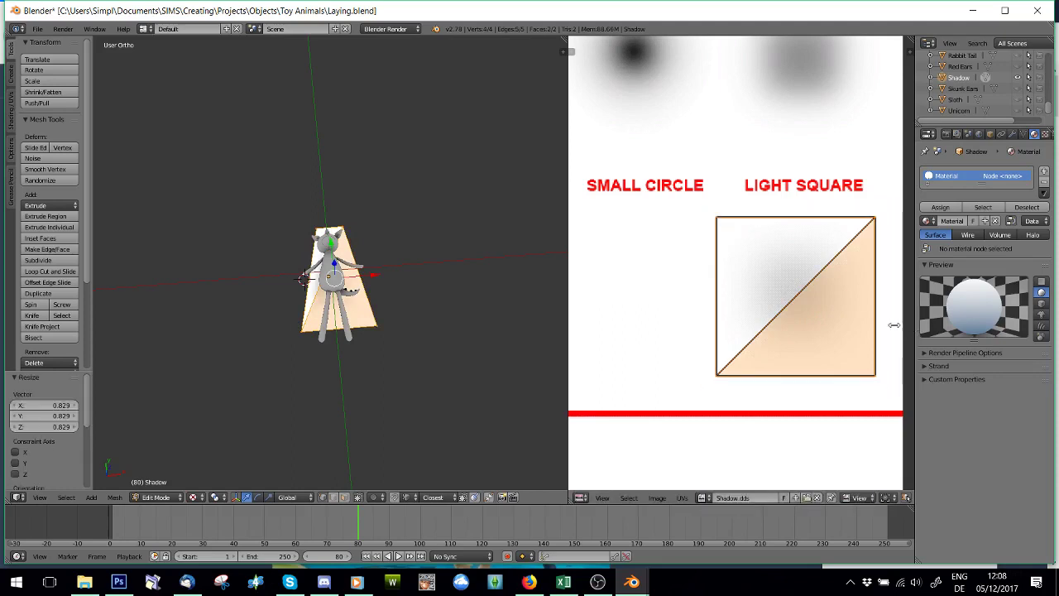
pyautogui.hotkey('ctrl', 'z')
# Step: Scale the shadow's UV square by about 0.609 along X, about 0.564 along Y, and uniformly by about 1.733
pyautogui.press('s')
pyautogui.press('x')
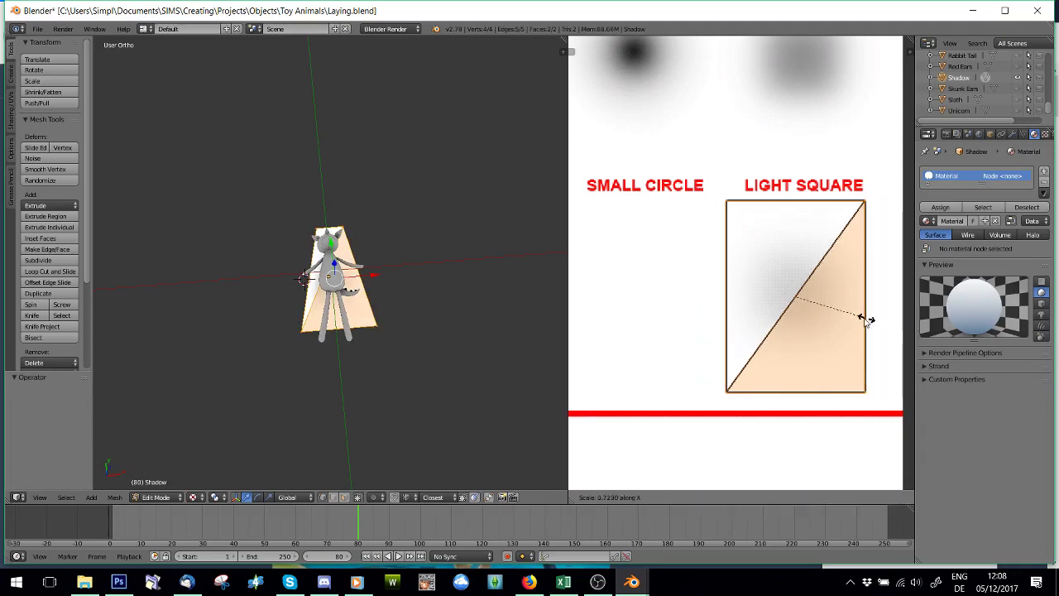
pyautogui.click(859, 317)
pyautogui.scroll(8, 284, 348)
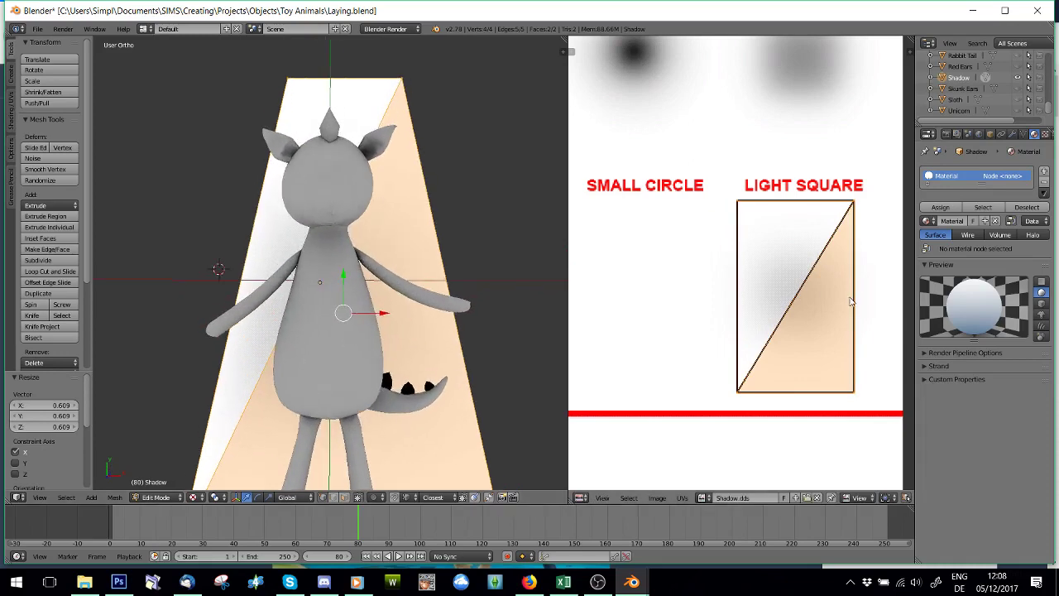
pyautogui.press('s')
pyautogui.press('y')
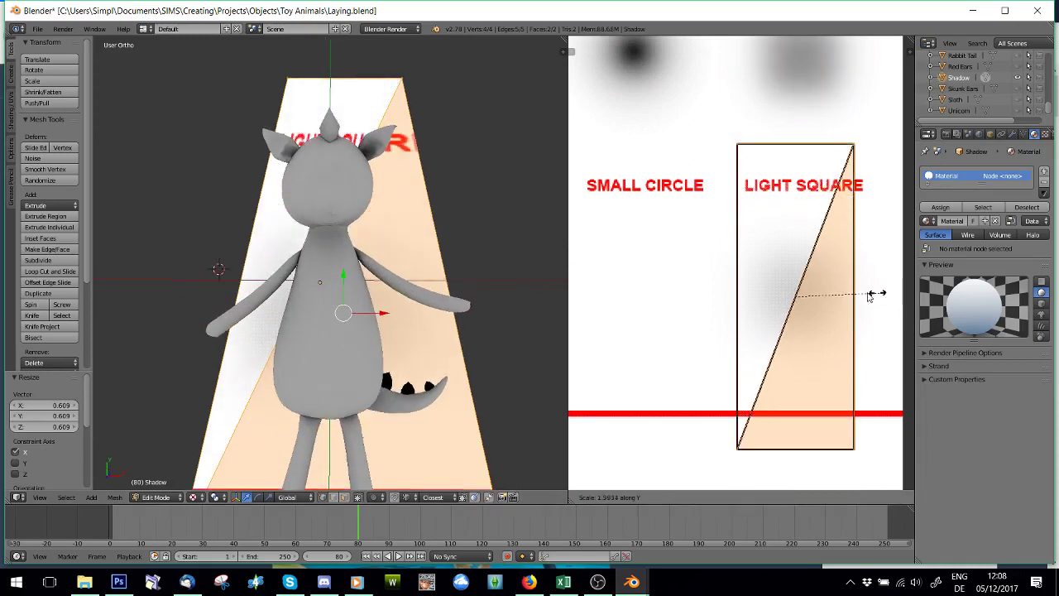
pyautogui.click(824, 292)
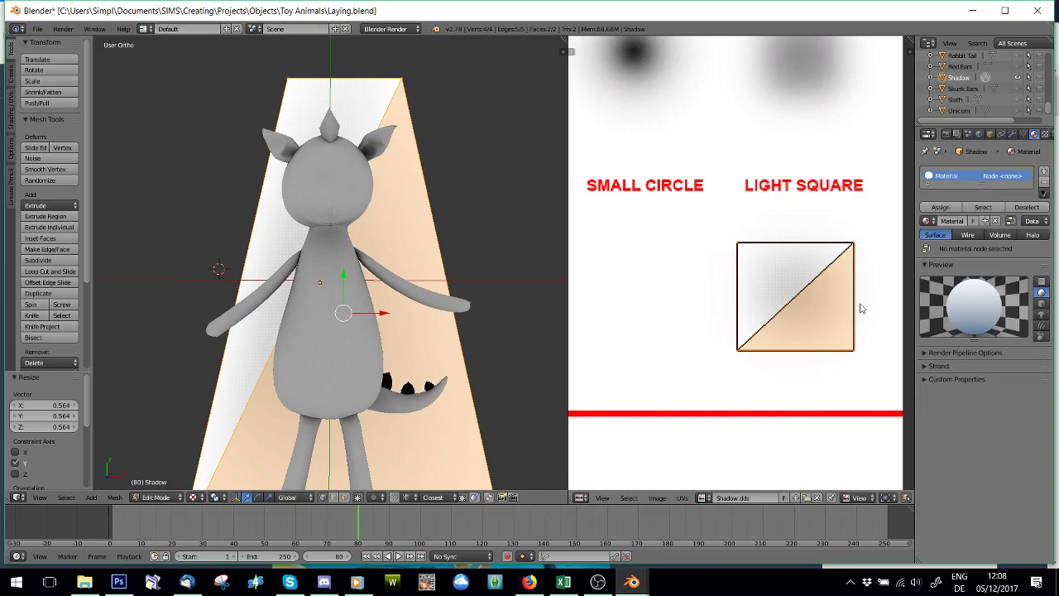
pyautogui.press('s')
pyautogui.click(906, 315)
# Step: Move the shadow plane's foot-end corner on the negative X side outward by about 0.075 along X, and back inward by about 0.086
pyautogui.scroll(-4, 275, 408)
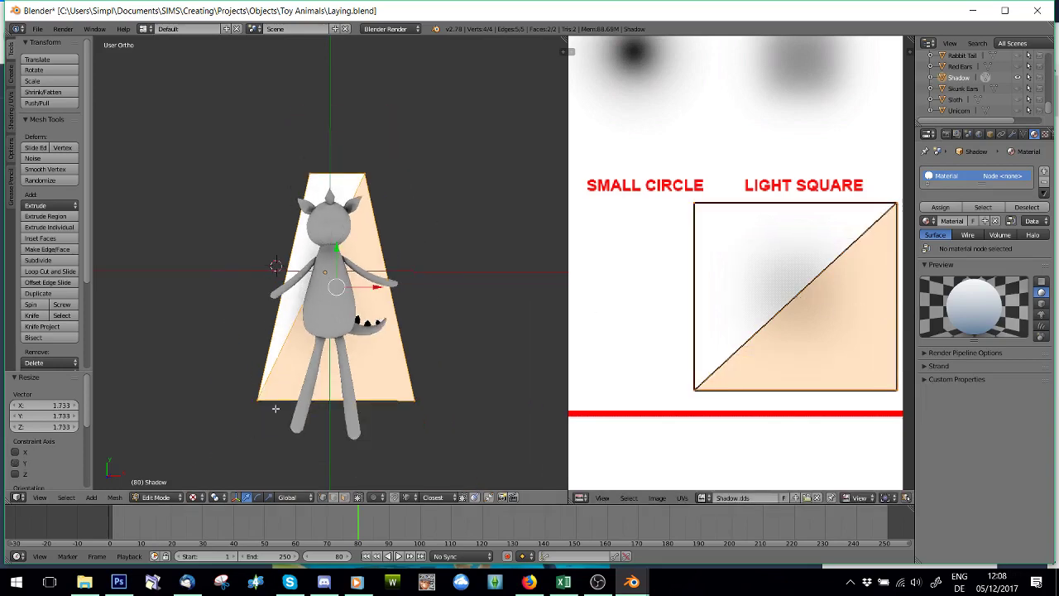
pyautogui.rightClick(258, 401)
pyautogui.scroll(2, 255, 416)
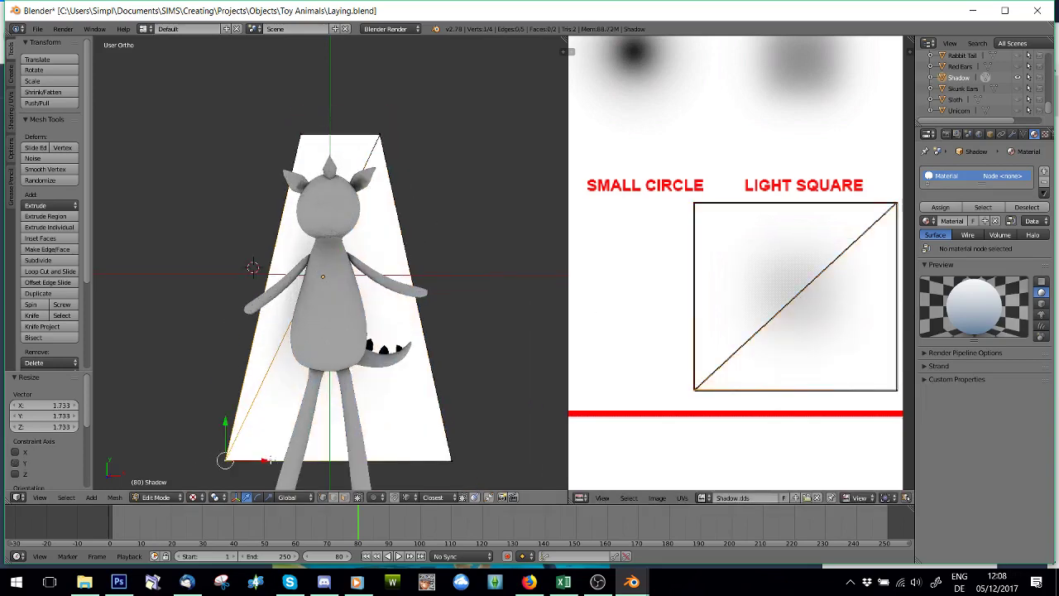
pyautogui.press('g')
pyautogui.press('x')
pyautogui.click(176, 443)
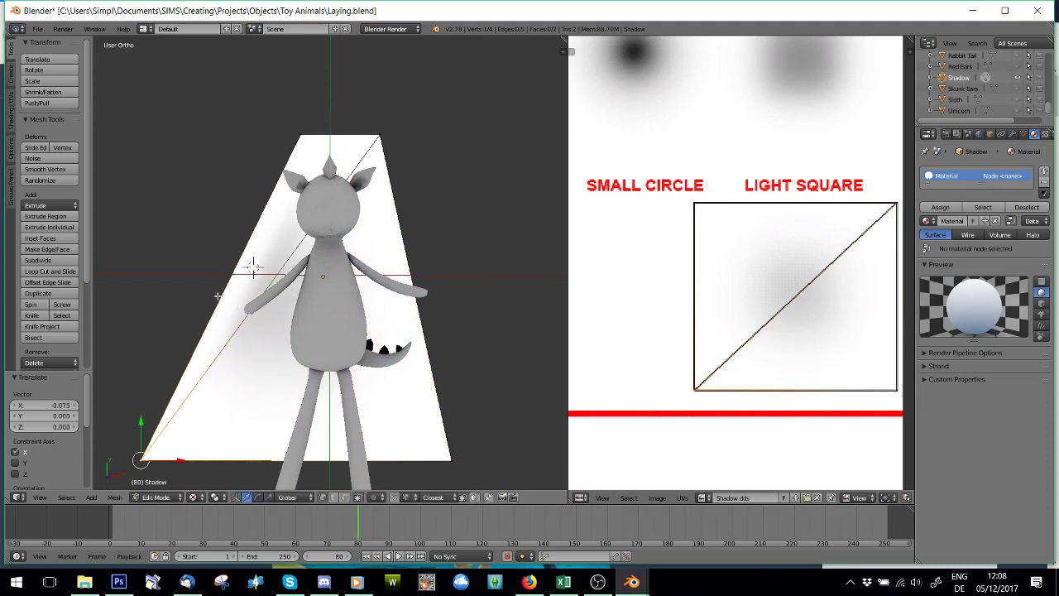
pyautogui.press('g')
pyautogui.press('x')
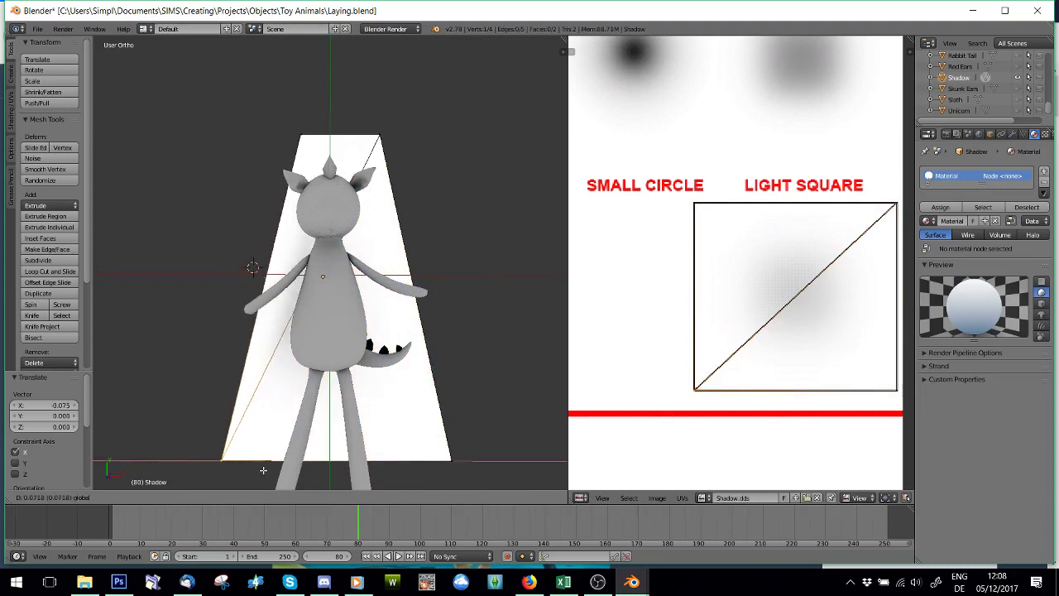
pyautogui.click(276, 469)
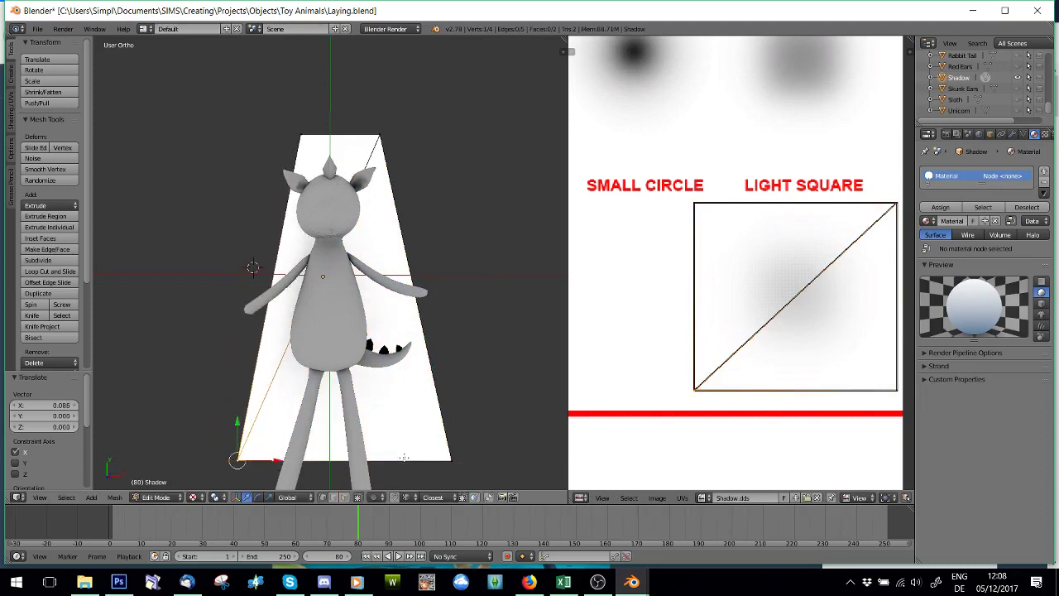
# Step: Move the shadow plane's foot-end corner on the positive X side outward by about 0.007 along X
pyautogui.rightClick(461, 464)
pyautogui.press('g')
pyautogui.press('x')
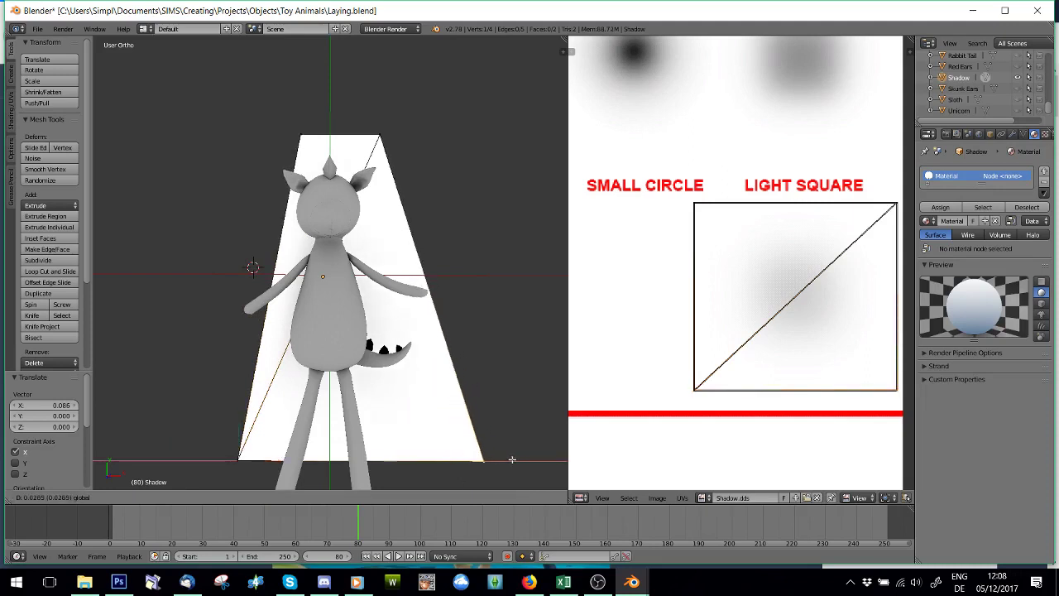
pyautogui.click(490, 459)
# Step: Examine the reshaped shadow plane beneath the toy from the side and above, along with the whole shadow texture
pyautogui.scroll(-5, 359, 476)
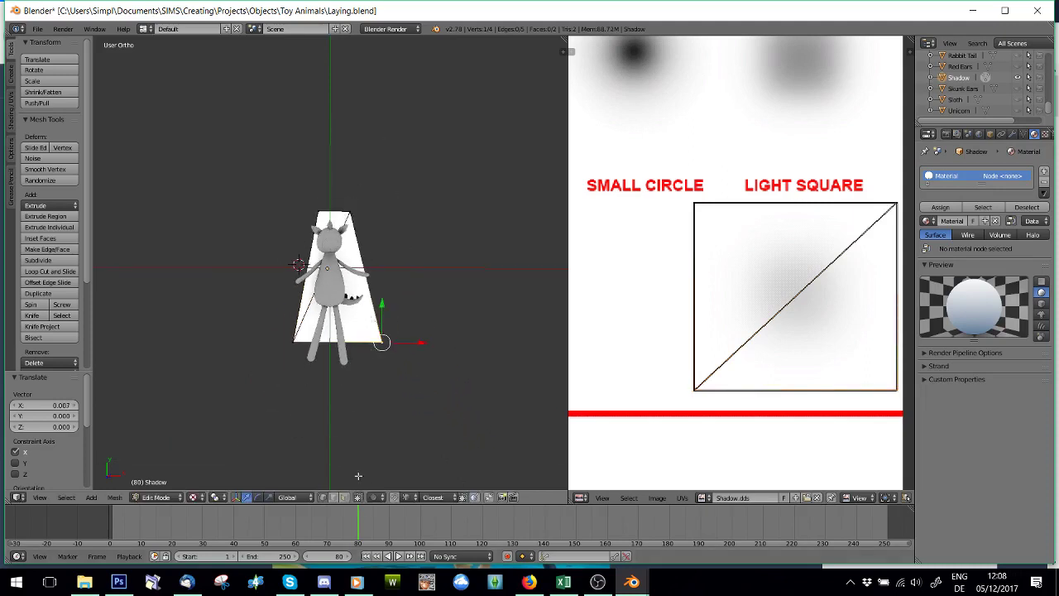
pyautogui.moveTo(359, 476); pyautogui.dragTo(233, 249, button='middle')
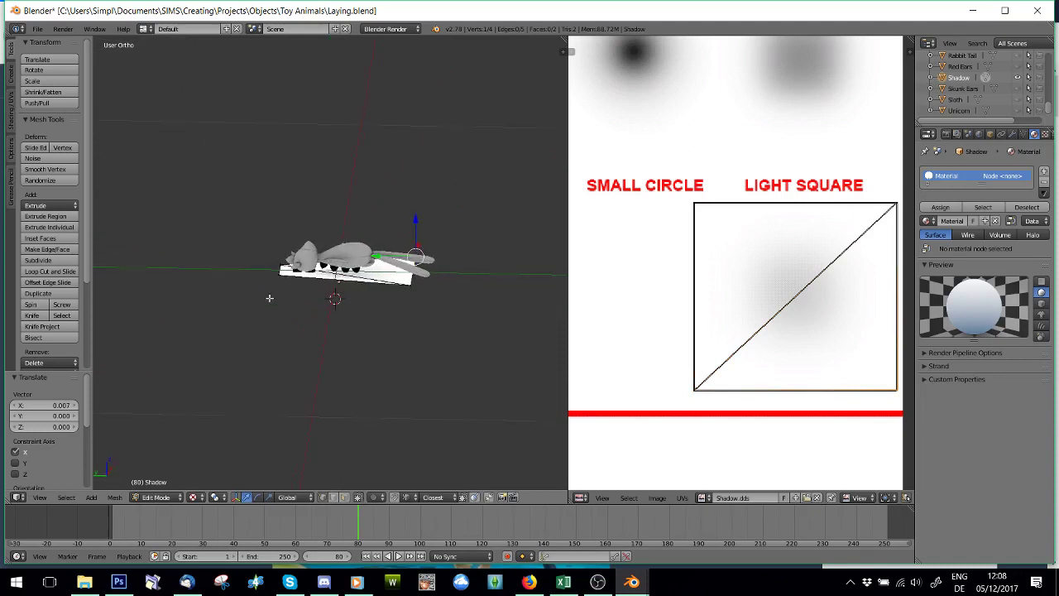
pyautogui.scroll(5, 269, 298)
pyautogui.moveTo(269, 298); pyautogui.dragTo(241, 331, button='middle')
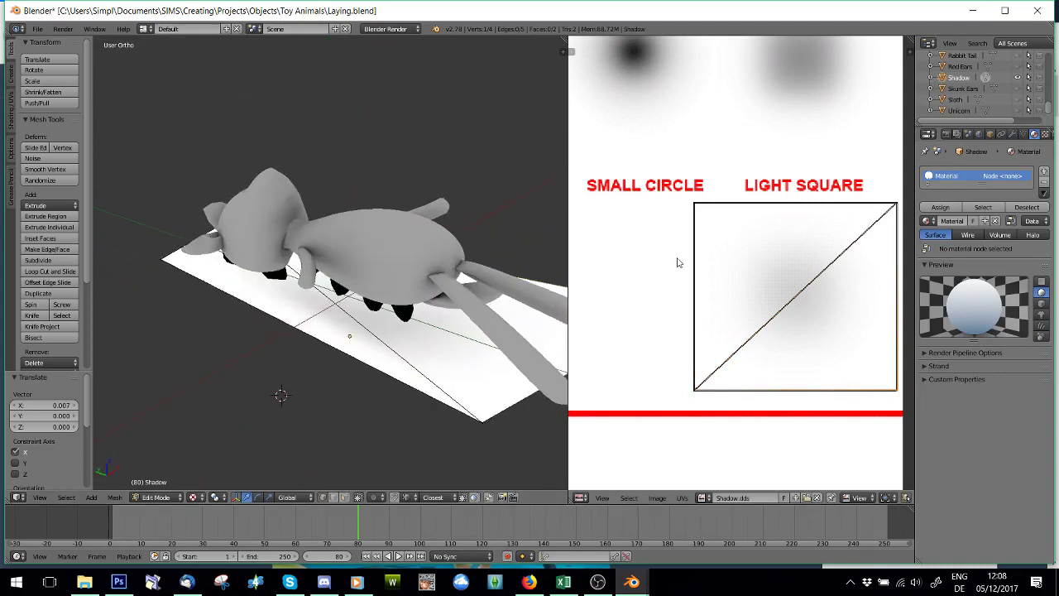
pyautogui.scroll(-4, 691, 289)
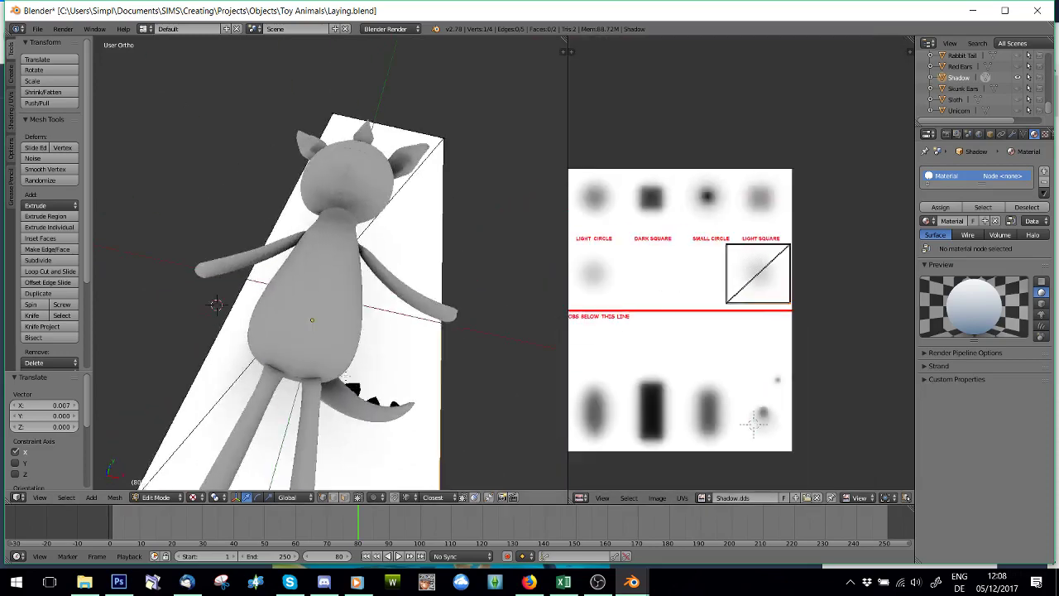